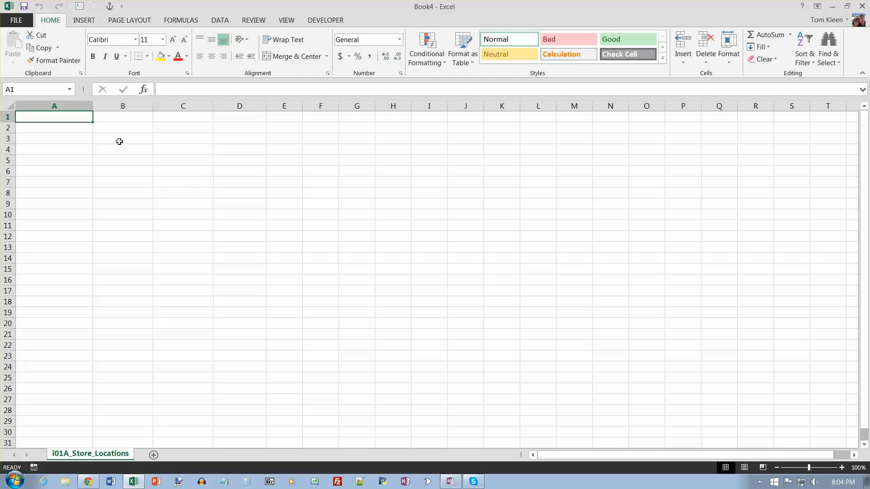
pyautogui.moveTo(93, 107); pyautogui.dragTo(73, 108)
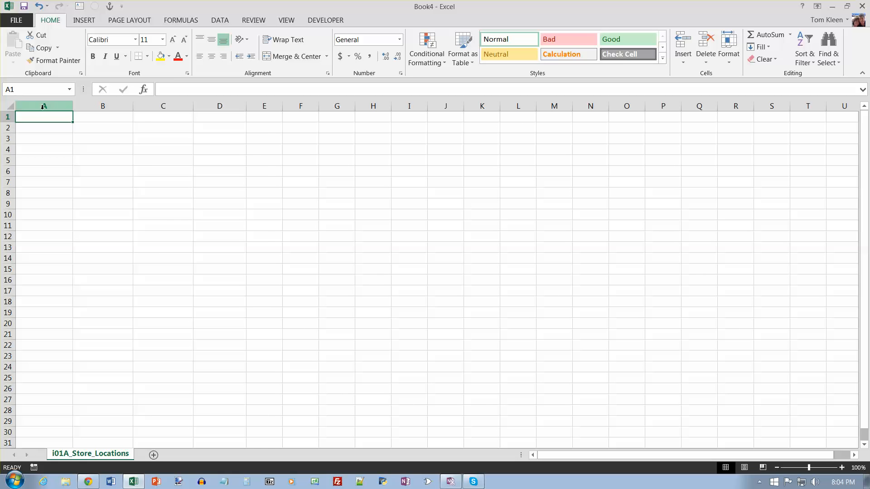
# Step: Open the Access database i01A_Store_Locations.accdb from the ip01_student_data_files folder, with the file type filter set to Access Databases
pyautogui.click(21, 24)
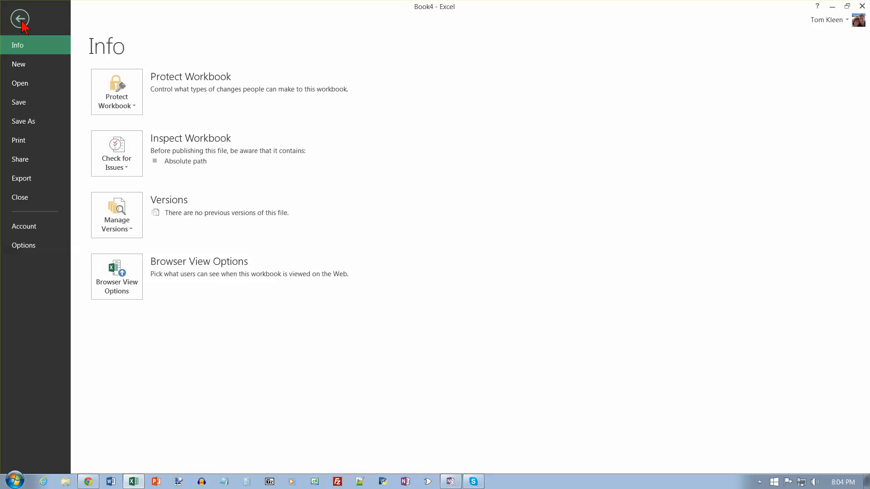
pyautogui.click(21, 86)
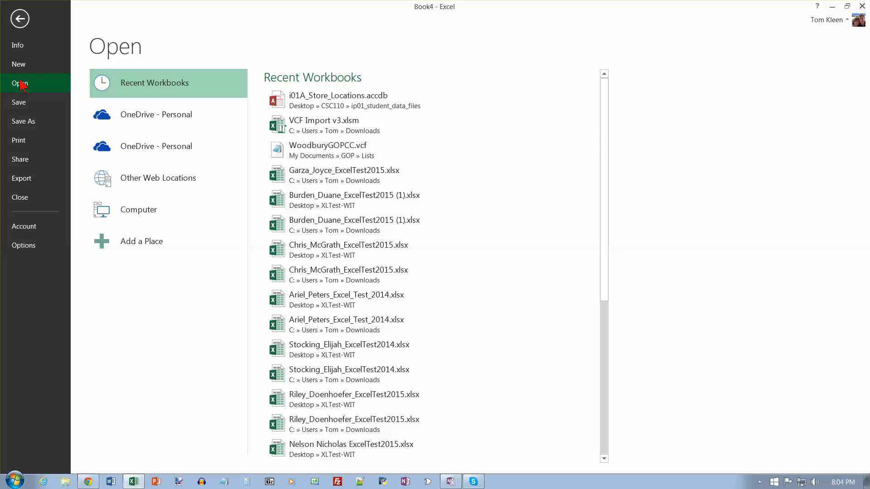
pyautogui.click(129, 210)
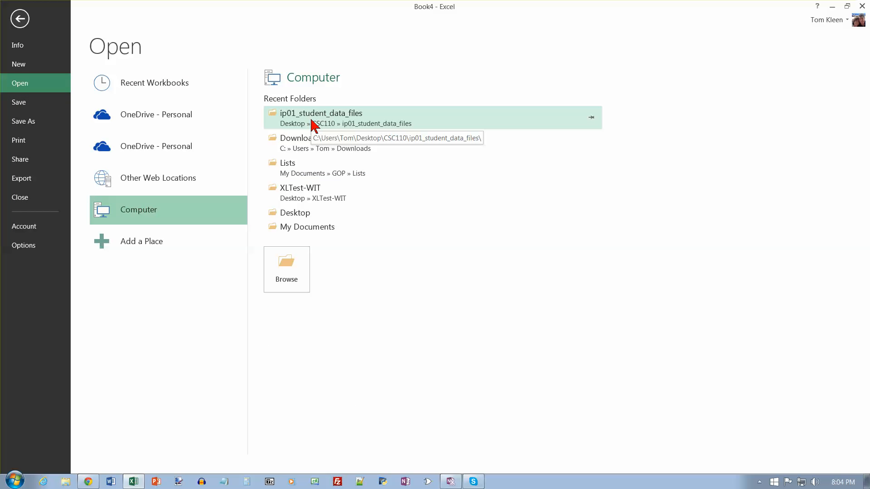
pyautogui.click(311, 120)
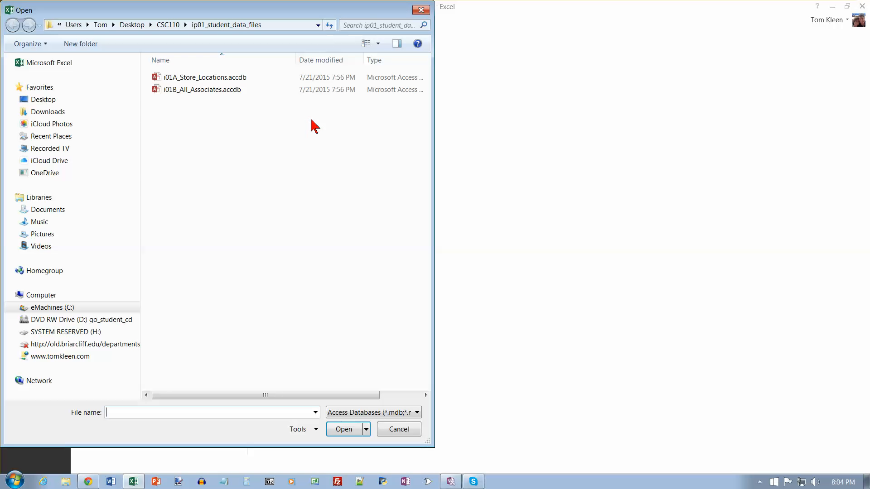
pyautogui.click(419, 415)
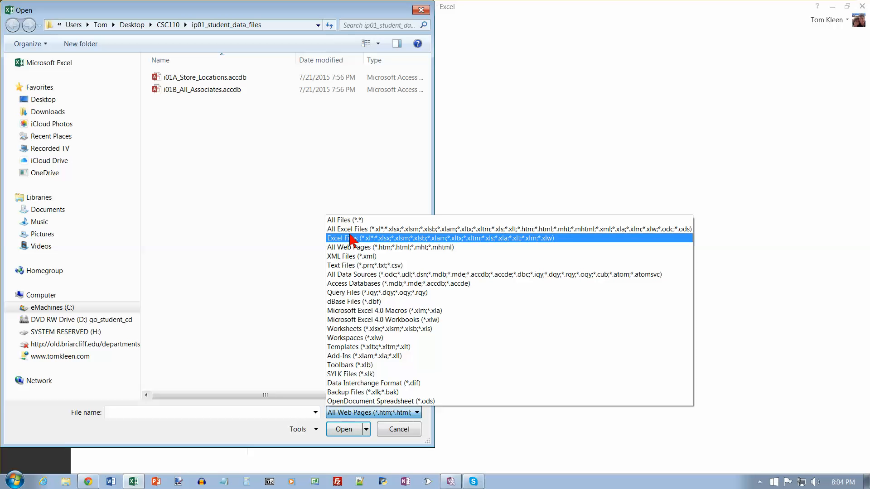
pyautogui.click(362, 285)
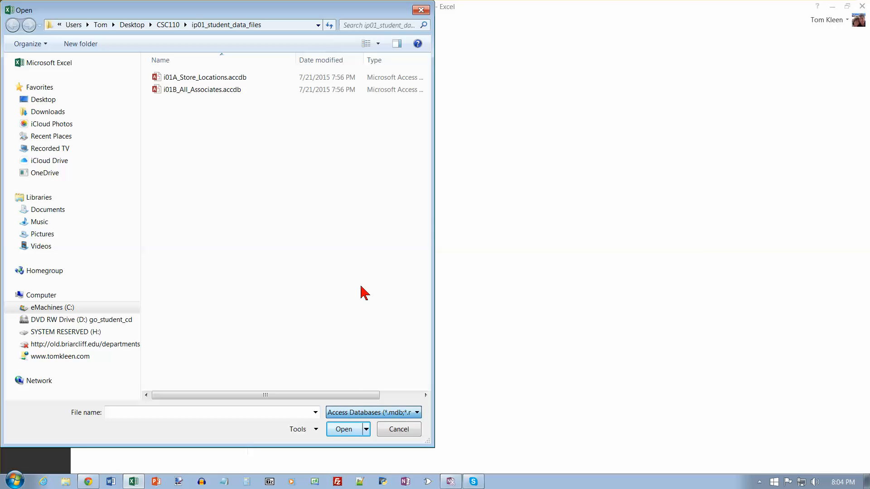
pyautogui.doubleClick(202, 81)
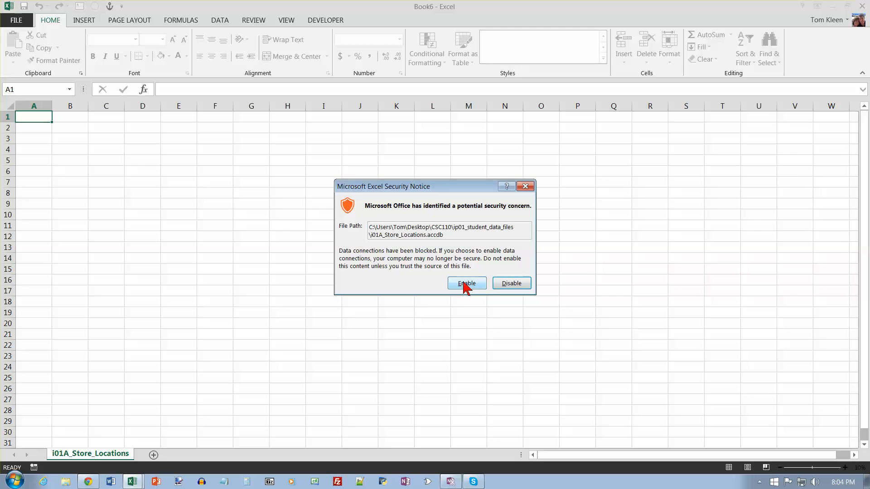
# Step: Enable the data connection and import Store Locations by Manager as a table at cell A1 of the existing worksheet
pyautogui.click(466, 283)
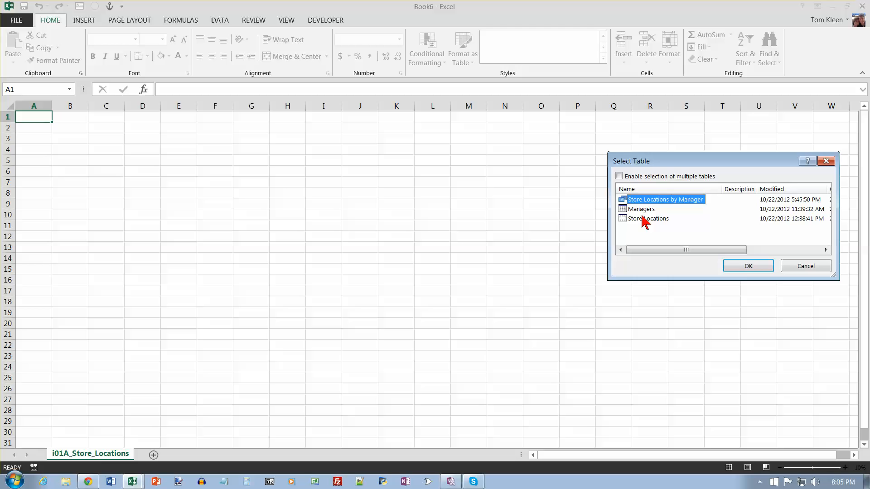
pyautogui.click(747, 268)
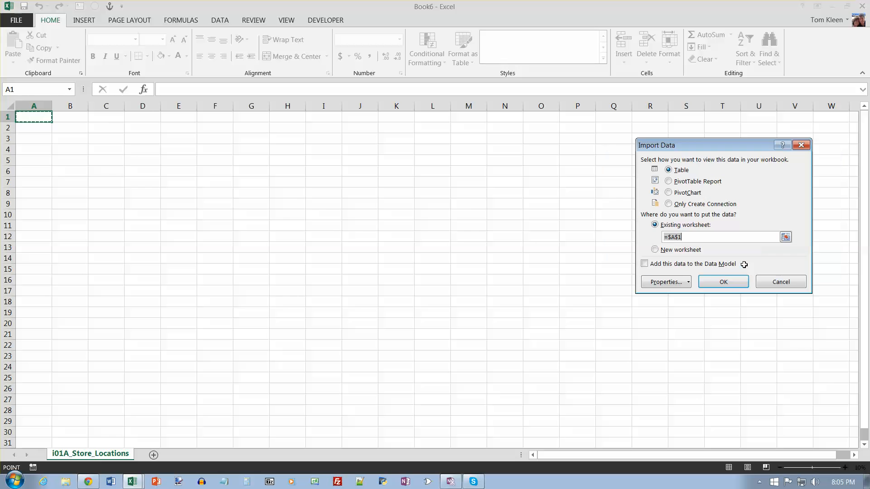
pyautogui.click(726, 282)
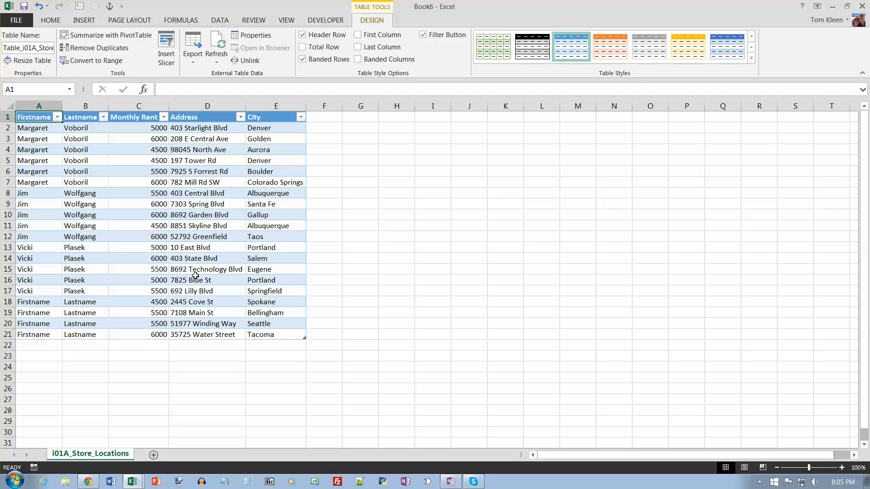
# Step: Save the workbook in the ip01_student_data_files folder, naming it with the author's last and first name followed by 1A Sales Chart
pyautogui.click(16, 20)
pyautogui.click(25, 122)
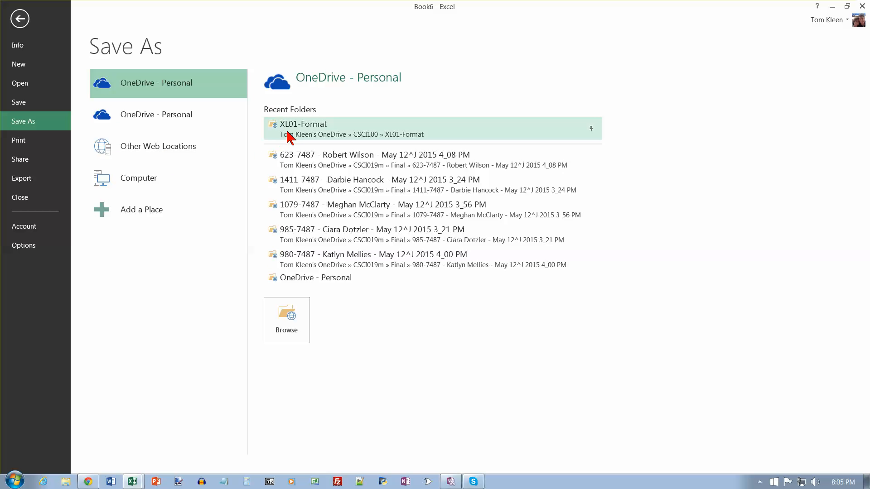
pyautogui.click(157, 186)
pyautogui.click(323, 117)
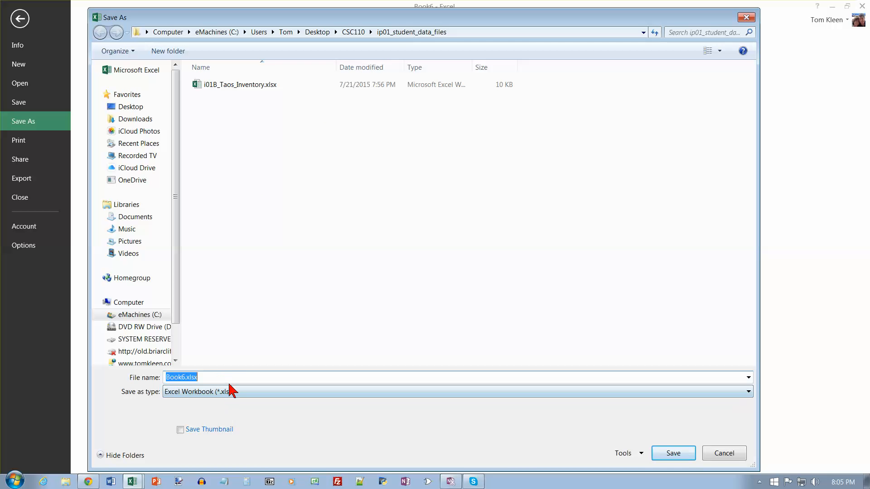
pyautogui.write('Kleen Tom 1A Sales Chart')
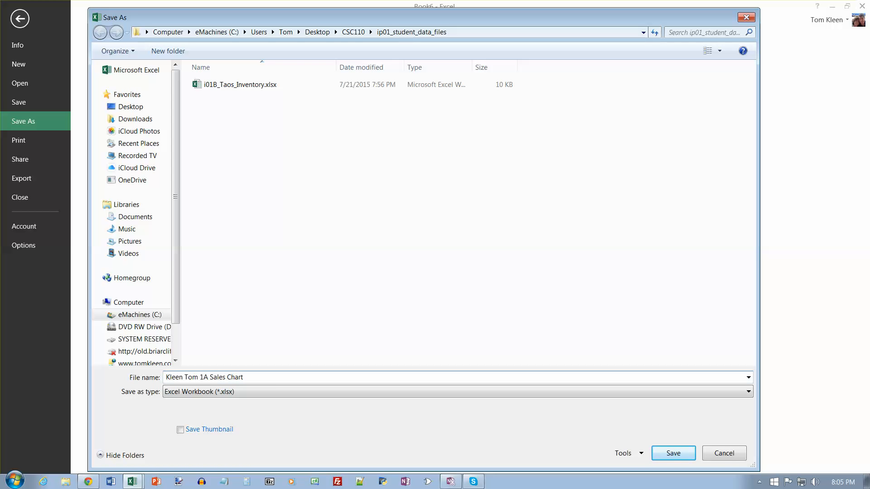
pyautogui.click(673, 454)
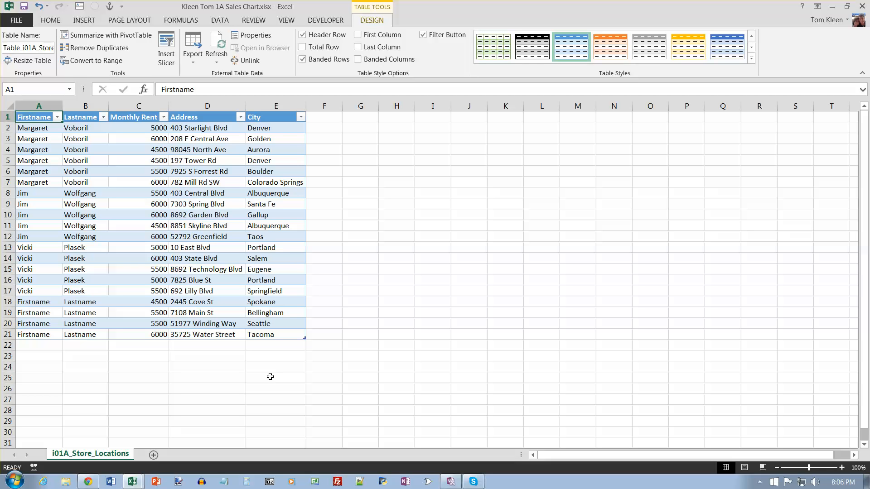
# Step: Replace the Firstname placeholders in cells A18 to A21 with the author's first name, correcting the entry in A20
pyautogui.click(40, 302)
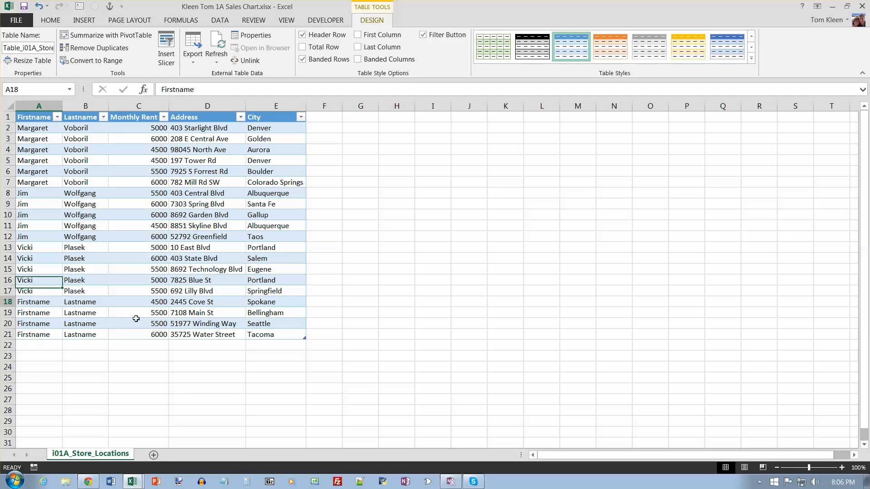
pyautogui.write('Tom')
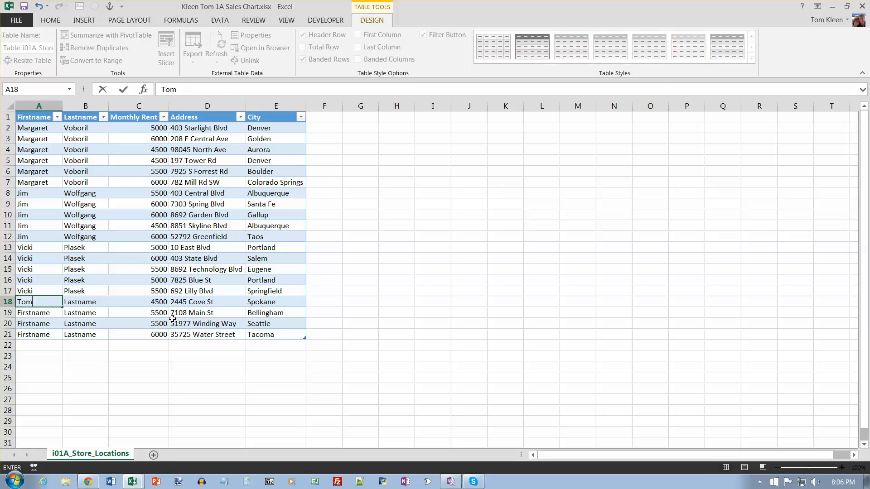
pyautogui.press('Return')
pyautogui.write('Tom')
pyautogui.press('Return')
pyautogui.write('tom')
pyautogui.press('Return')
pyautogui.write('Tom')
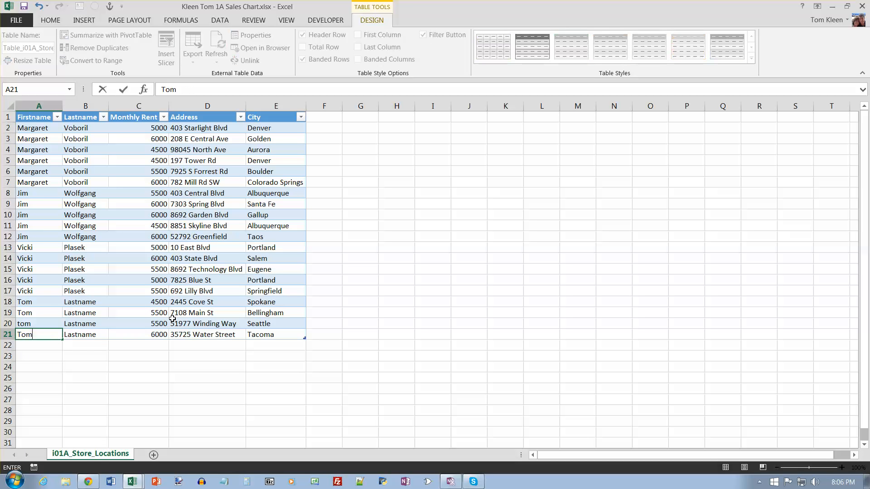
pyautogui.press('Up')
pyautogui.write('Tomn')
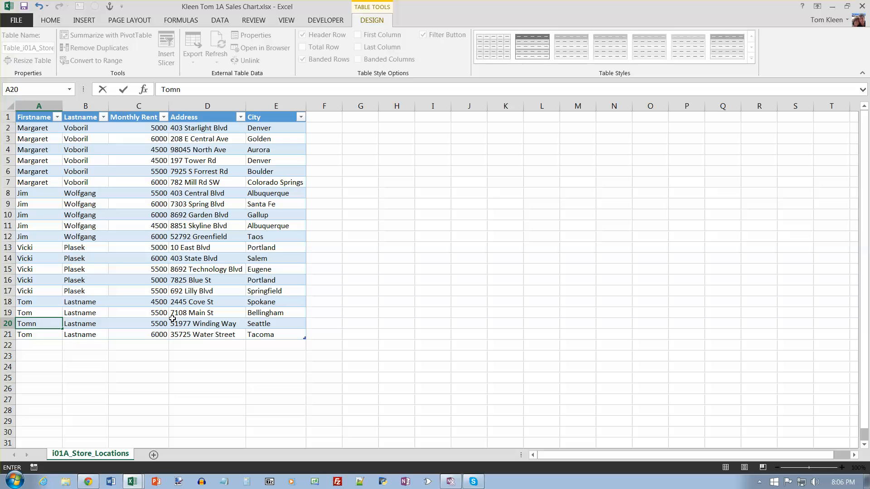
pyautogui.press('Tab')
# Step: Replace the Lastname placeholders in cells B18 to B21 with the author's last name
pyautogui.press('Up')
pyautogui.press('Up')
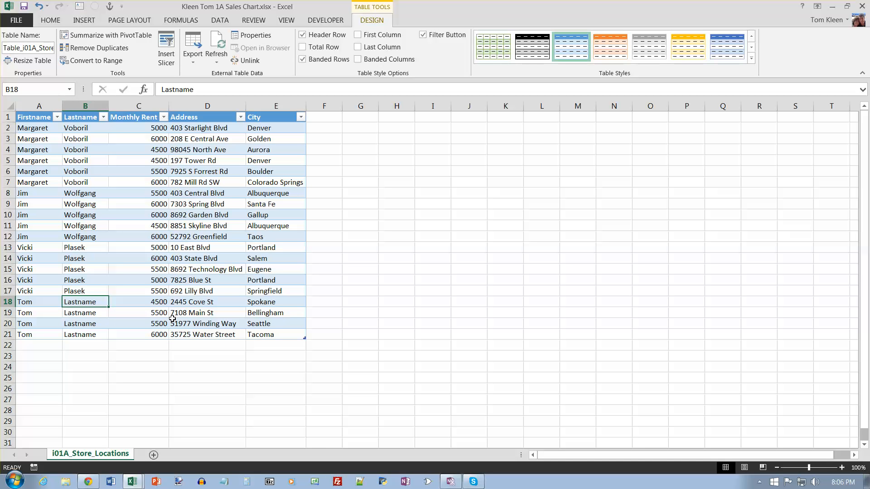
pyautogui.write('Kleen')
pyautogui.press('Return')
pyautogui.write('Kleen')
pyautogui.press('Return')
pyautogui.write('Kleen')
pyautogui.press('Return')
pyautogui.write('Kleen')
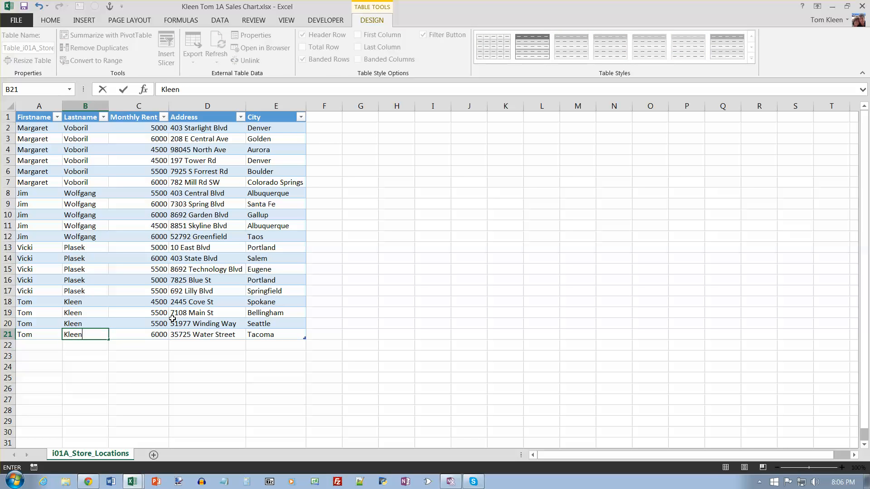
pyautogui.press('Return')
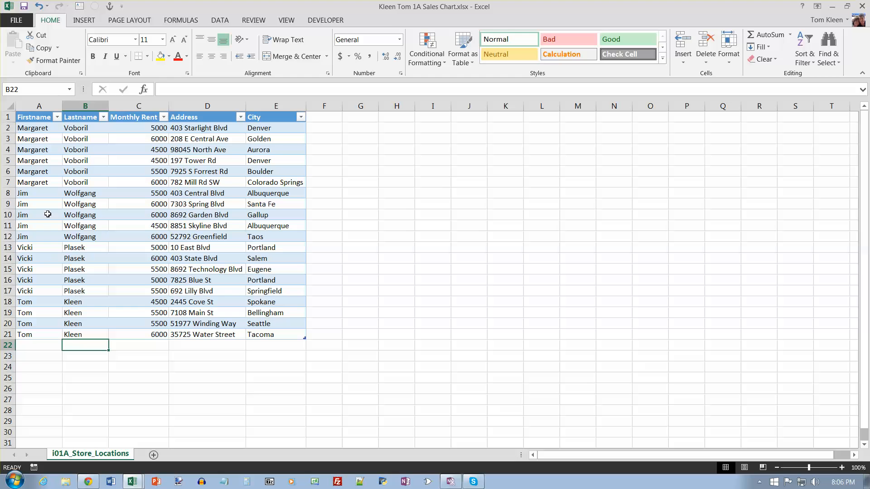
# Step: Sort the store locations table by City from A to Z
pyautogui.click(38, 117)
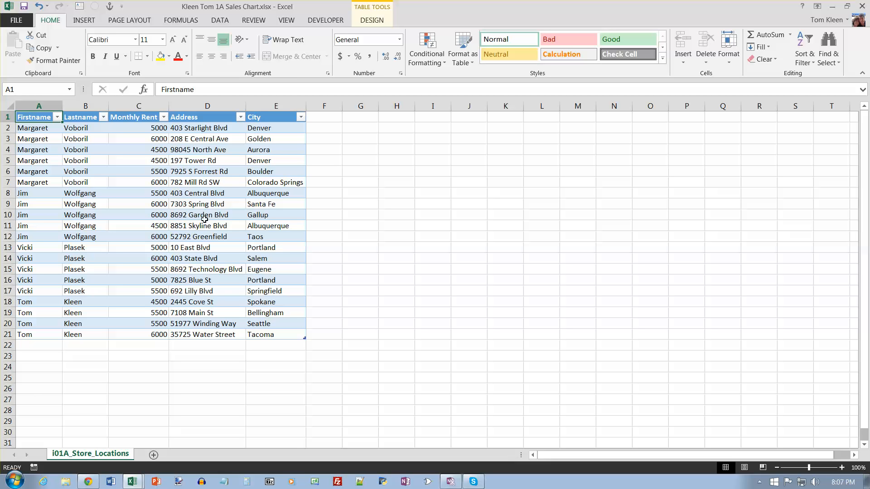
pyautogui.click(275, 119)
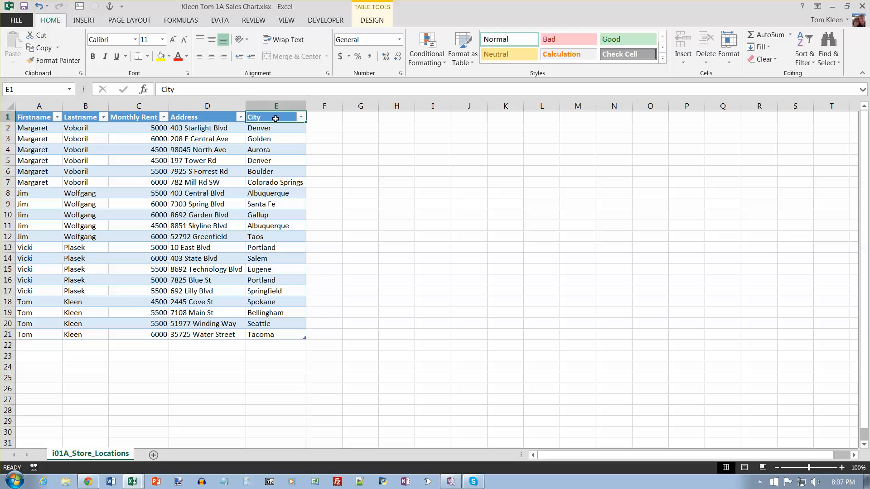
pyautogui.click(301, 117)
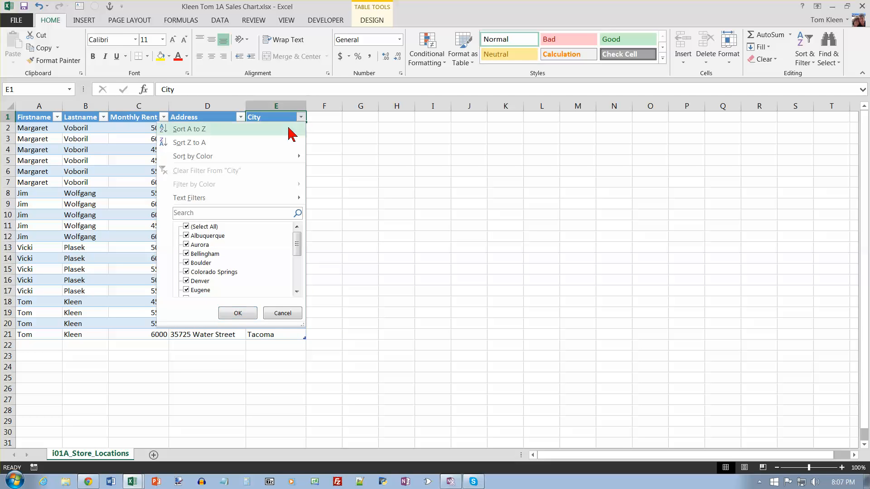
pyautogui.click(189, 129)
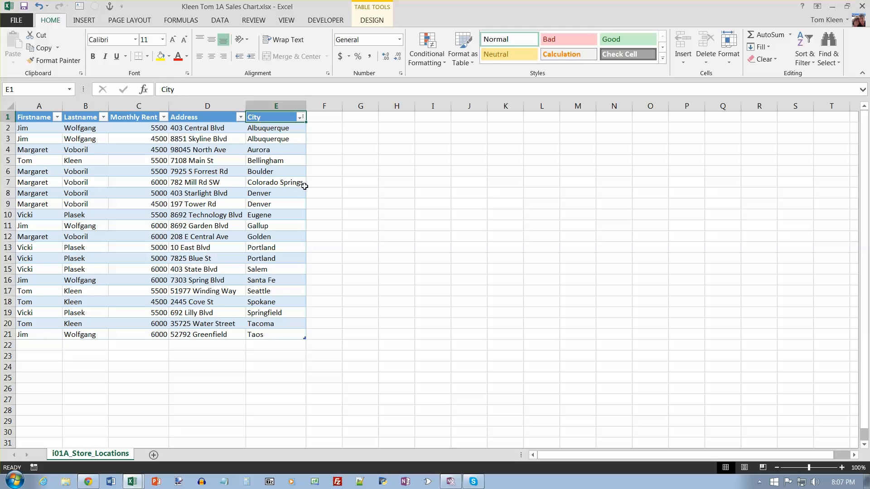
# Step: Add a total row to the table and set the City column's total to None
pyautogui.click(372, 22)
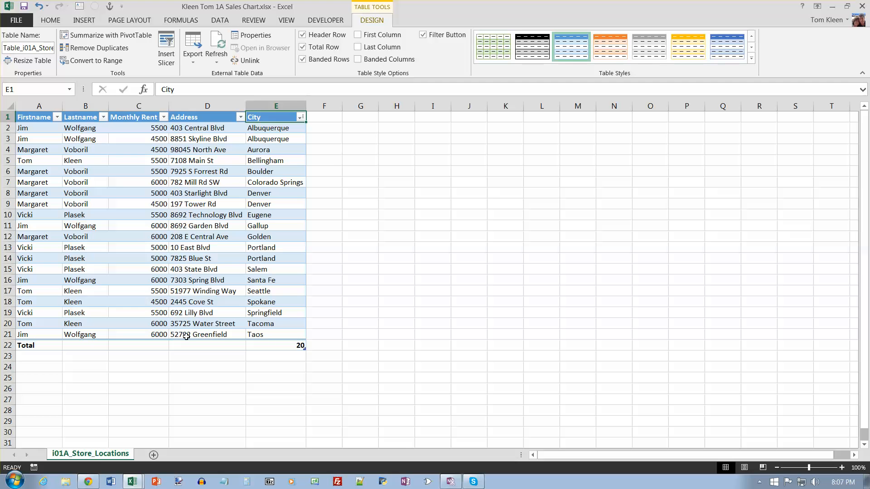
pyautogui.click(266, 345)
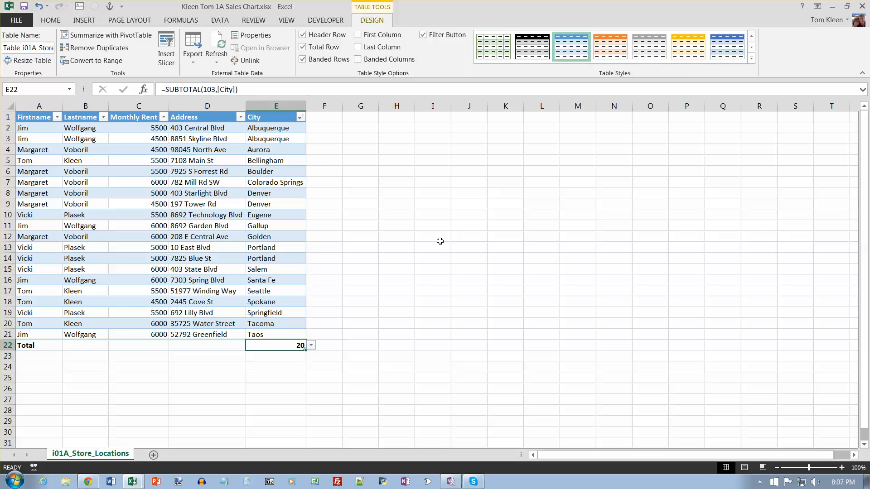
pyautogui.click(311, 346)
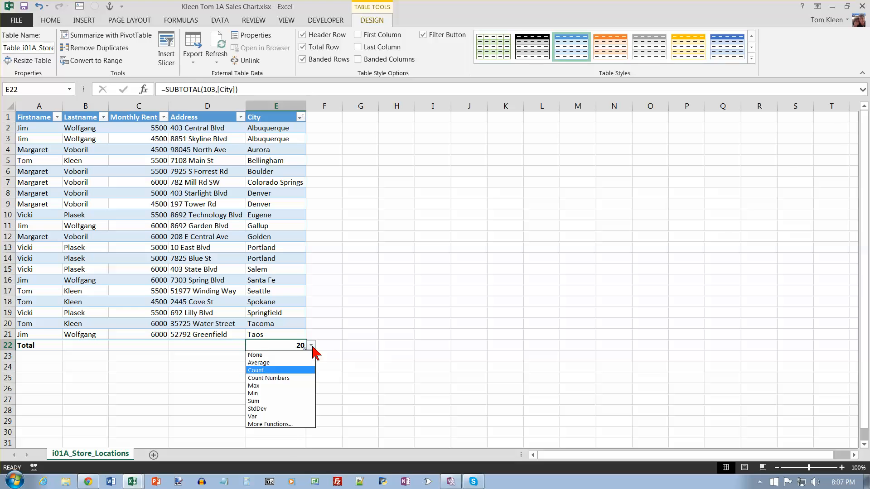
pyautogui.click(287, 354)
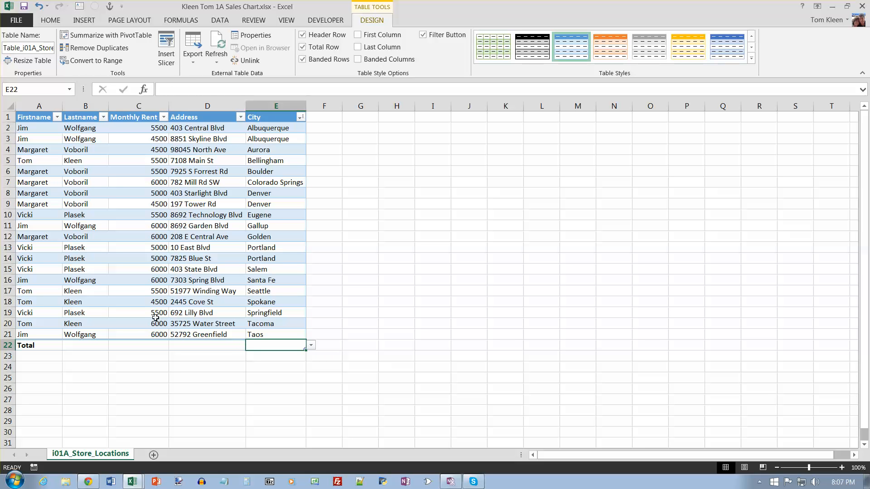
# Step: Set the Monthly Rent column's function in the total row to Sum
pyautogui.click(149, 344)
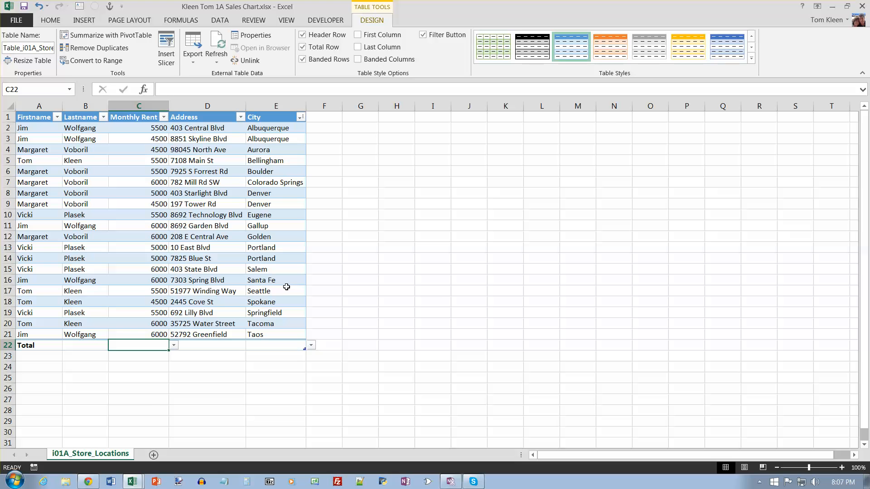
pyautogui.click(173, 345)
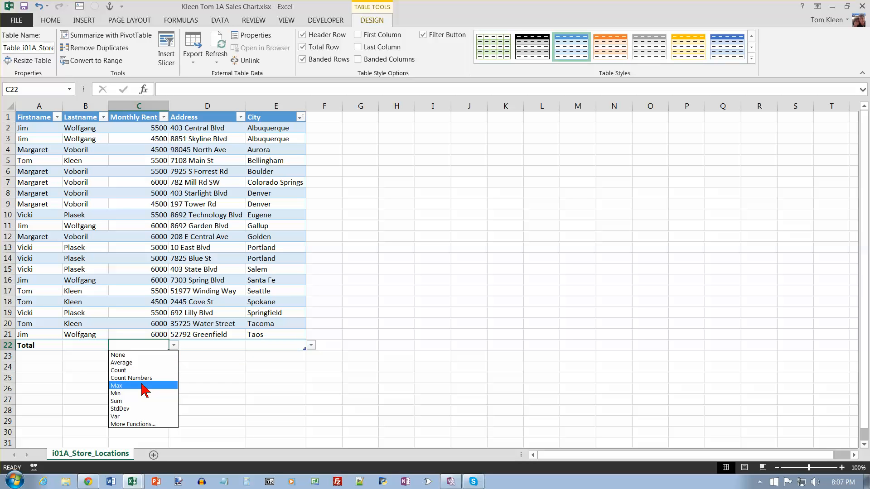
pyautogui.click(140, 402)
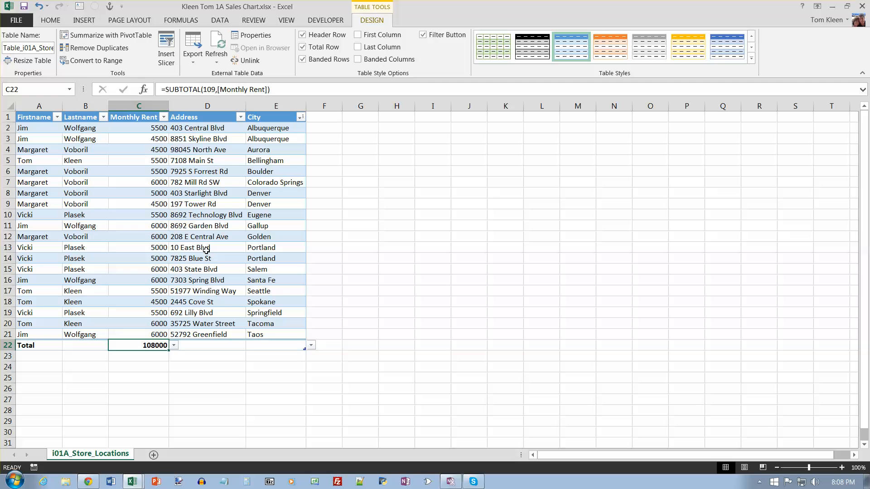
# Step: Apply the Accounting Number Format with no decimal places to the Monthly Rent column
pyautogui.click(146, 105)
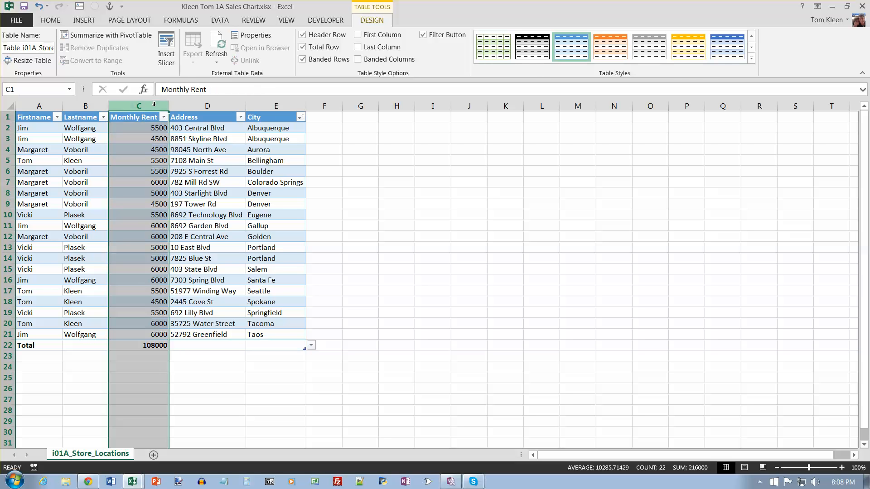
pyautogui.click(50, 19)
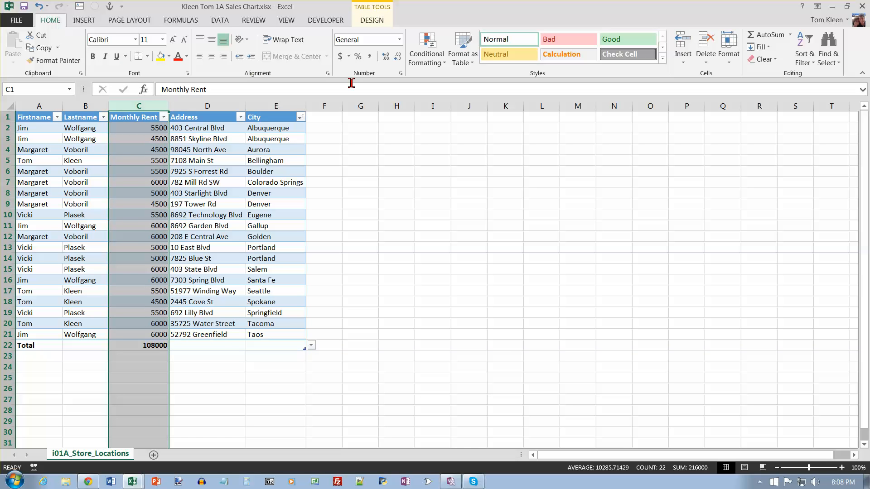
pyautogui.click(341, 56)
pyautogui.click(397, 56)
pyautogui.click(397, 56)
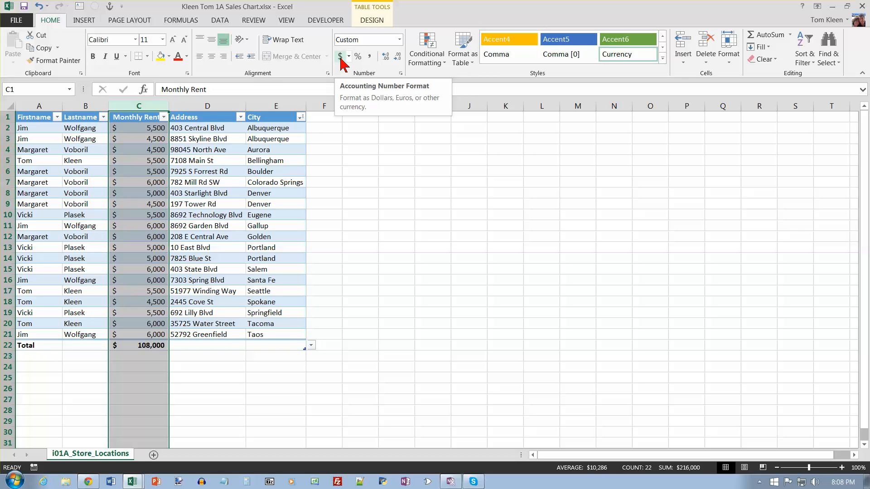
# Step: Try the Comma style and the Accounting format with two decimals on the Monthly Rent column
pyautogui.click(370, 56)
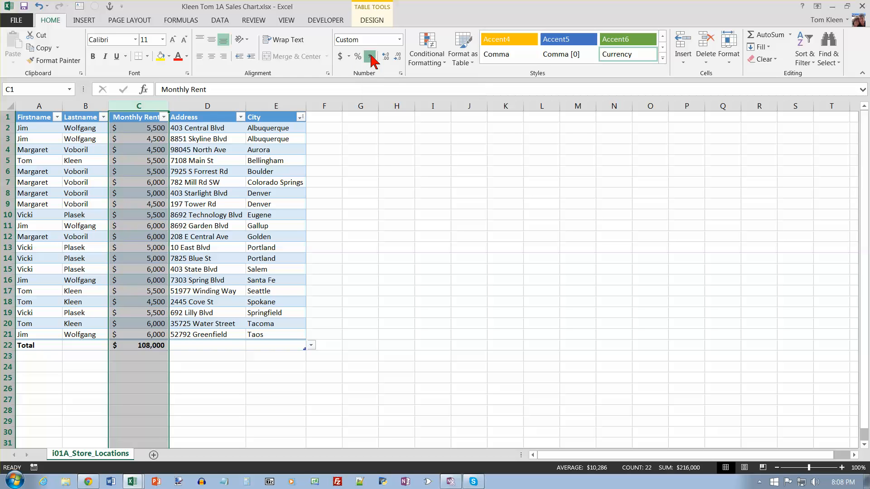
pyautogui.click(399, 40)
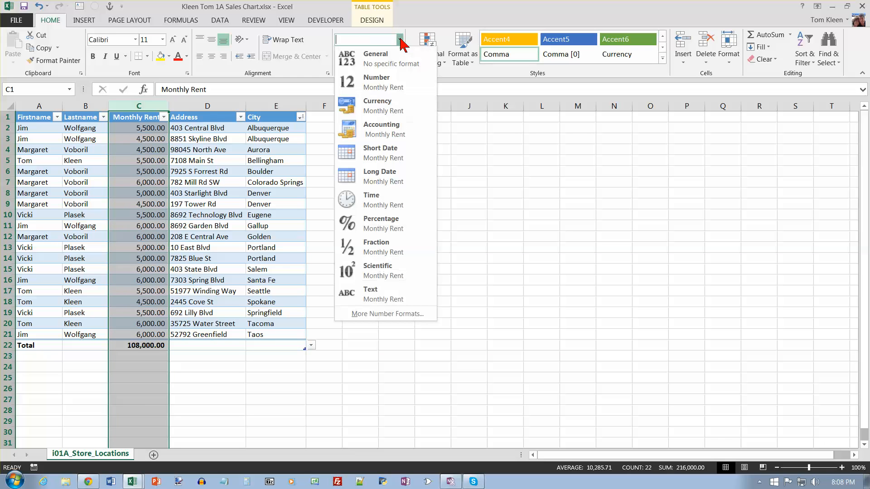
pyautogui.click(385, 128)
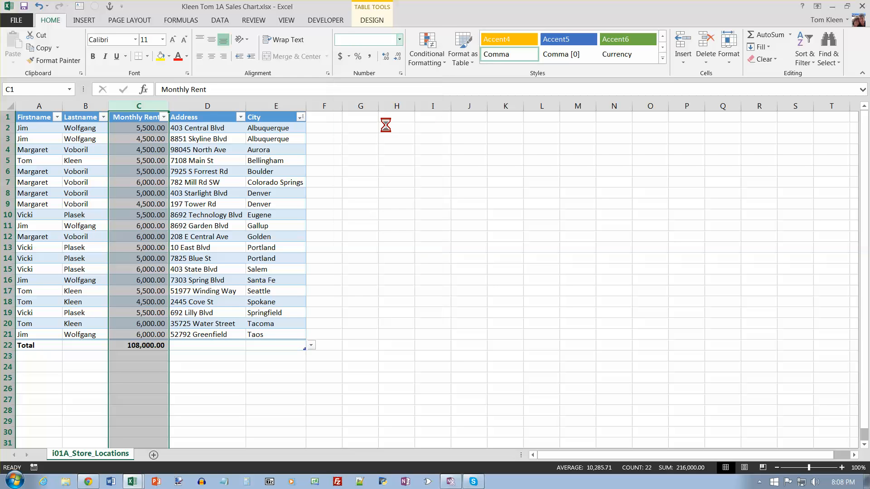
# Step: Format the Monthly Rent column as Currency with no decimal places and deselect it
pyautogui.click(399, 40)
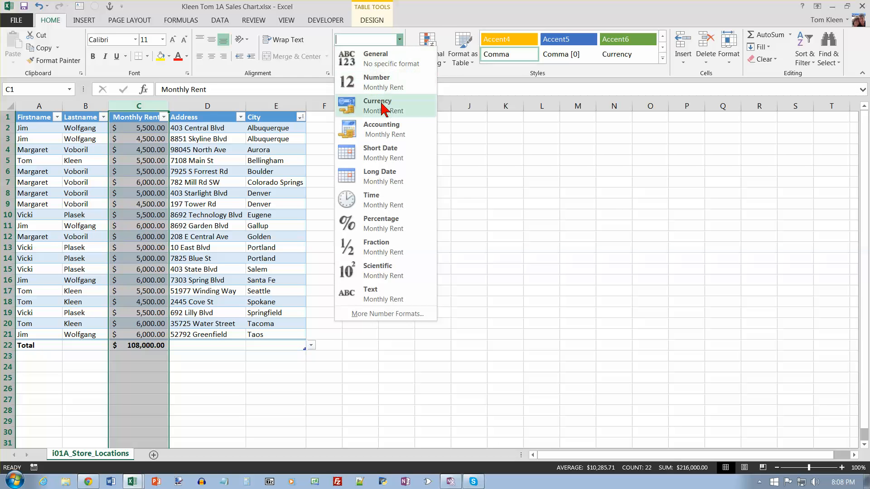
pyautogui.click(381, 105)
pyautogui.click(398, 58)
pyautogui.click(397, 57)
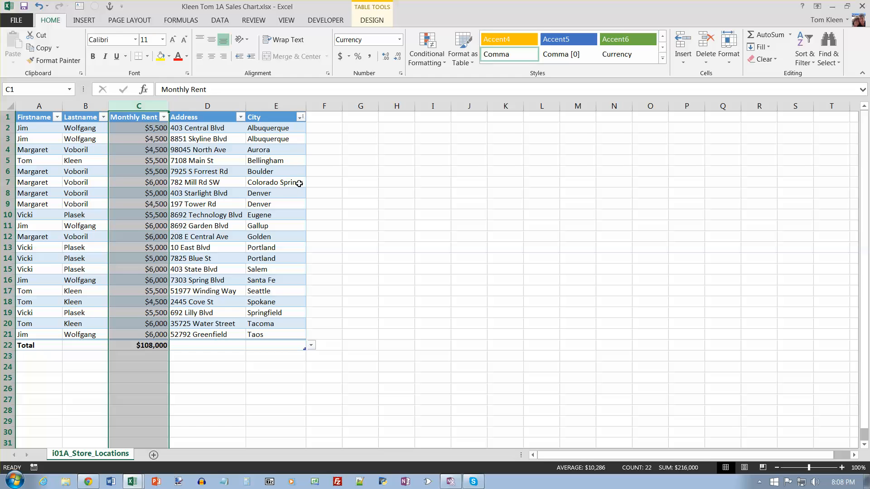
pyautogui.click(199, 387)
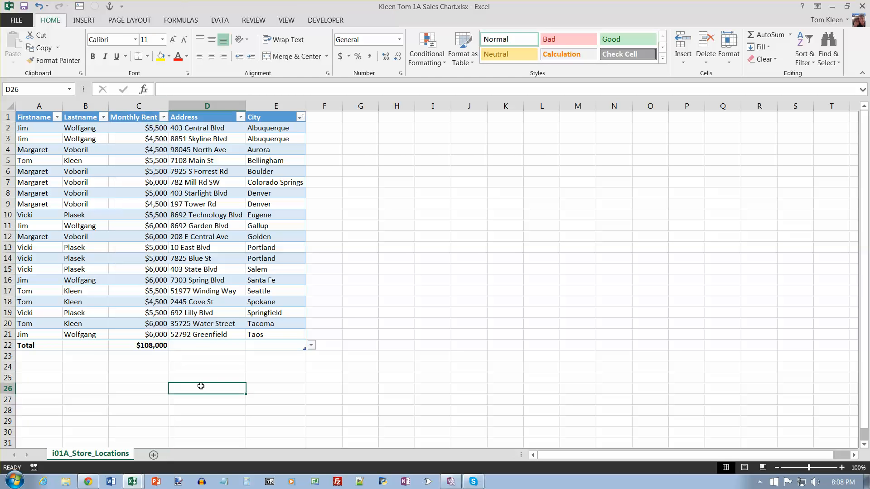
# Step: Switch to Word and browse the computer's Desktop folder for a document to open
pyautogui.click(122, 483)
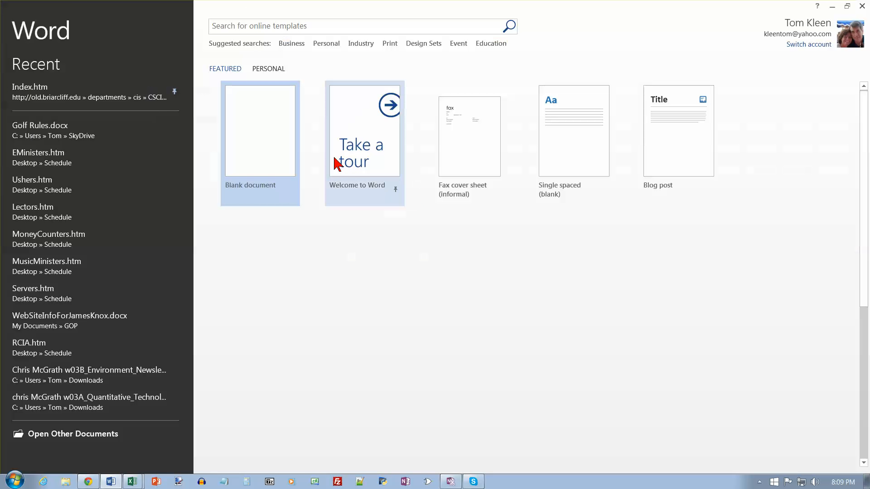
pyautogui.hotkey('ctrl', 'o')
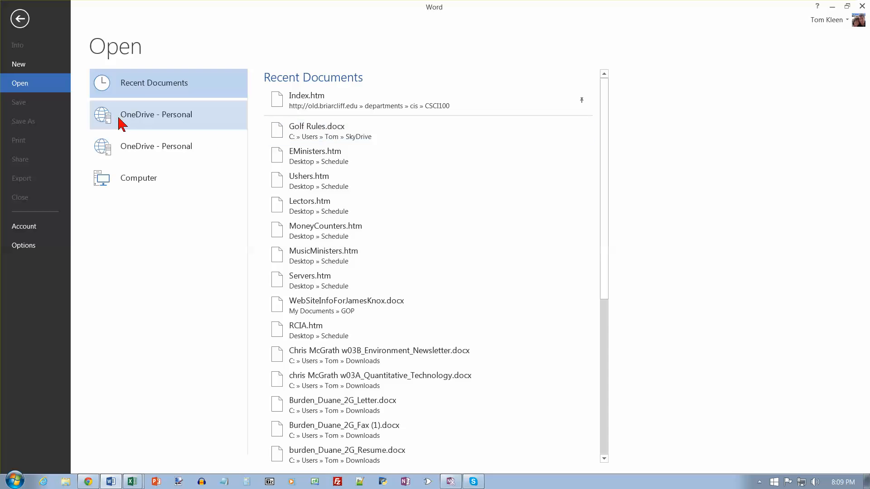
pyautogui.click(138, 211)
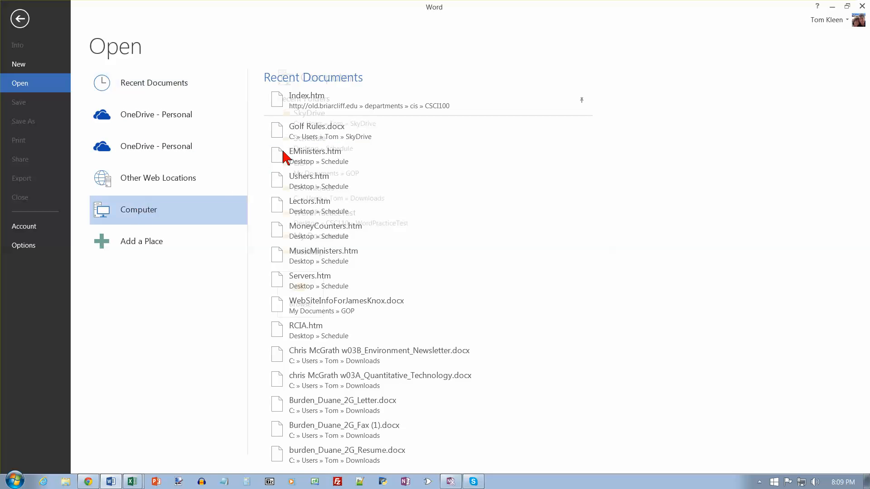
pyautogui.click(285, 252)
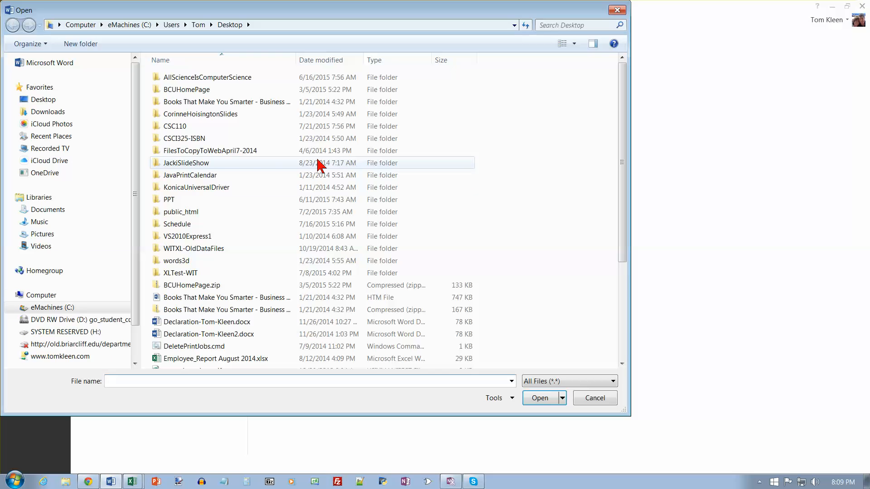
# Step: Open i01A_State_Sales.docx from the CSC110 > ip01_student_data_files folder and enable editing
pyautogui.click(178, 127)
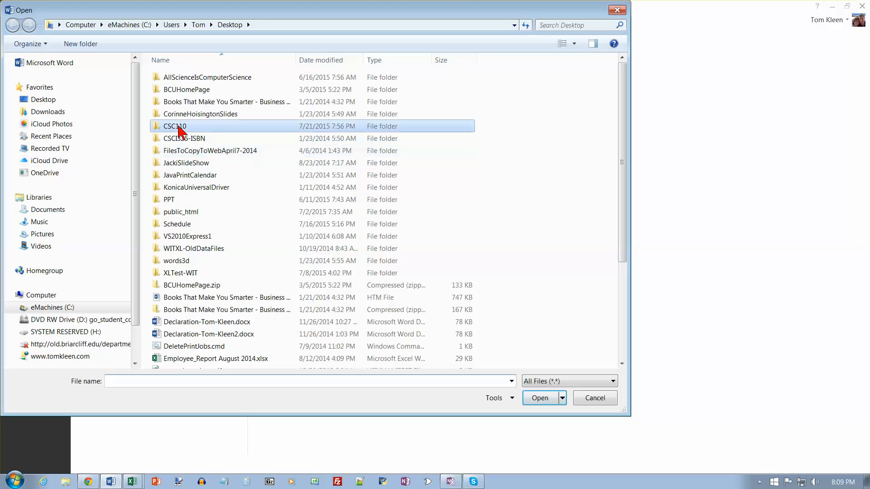
pyautogui.doubleClick(180, 129)
pyautogui.doubleClick(179, 128)
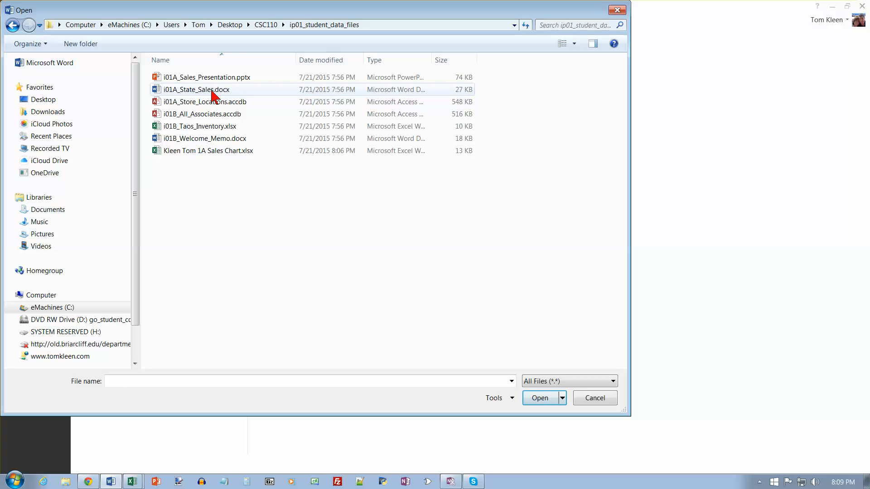
pyautogui.click(213, 93)
pyautogui.click(537, 398)
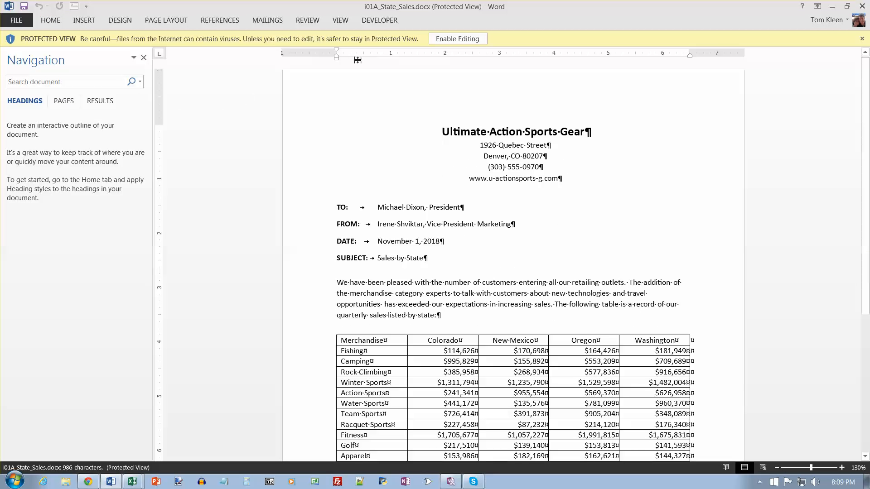
pyautogui.click(448, 40)
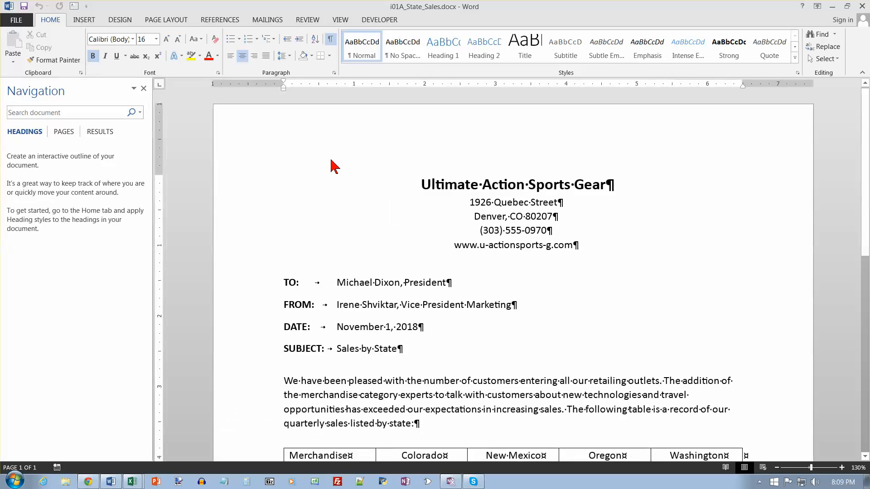
# Step: Save the document under a new name in ip01_student_data_files, using the author's last and first name followed by 1A_State_Sales.docx
pyautogui.click(16, 19)
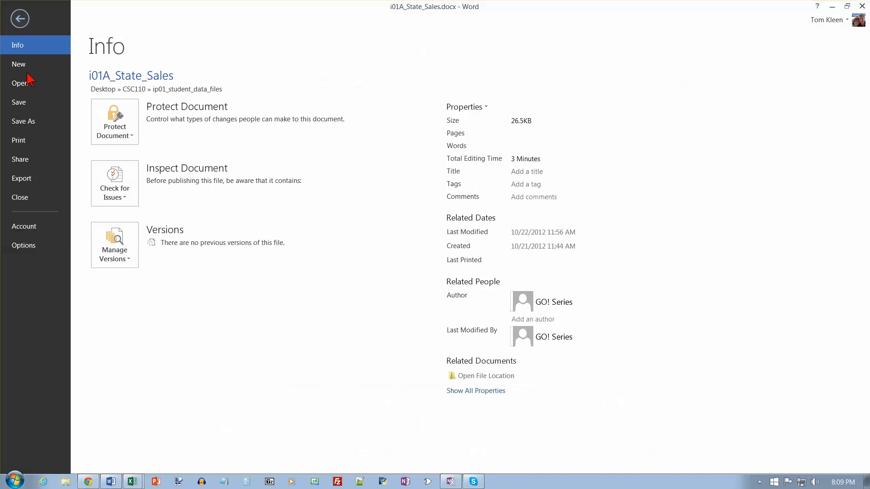
pyautogui.click(30, 123)
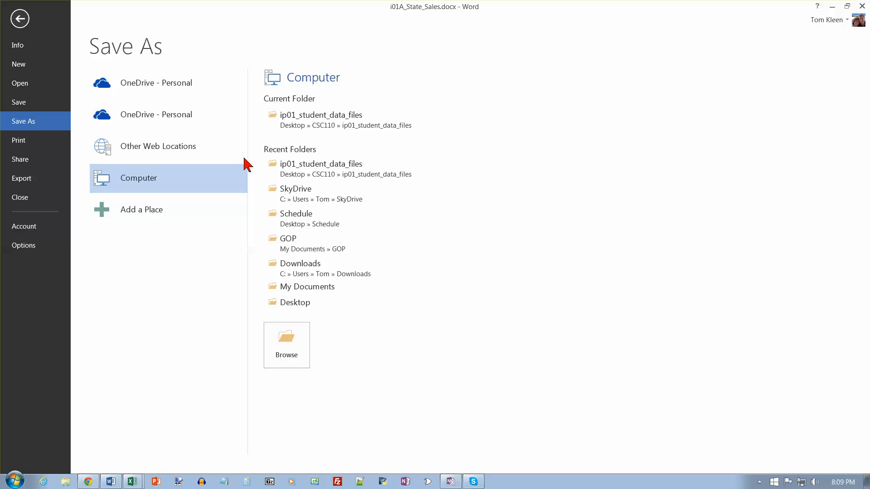
pyautogui.click(320, 120)
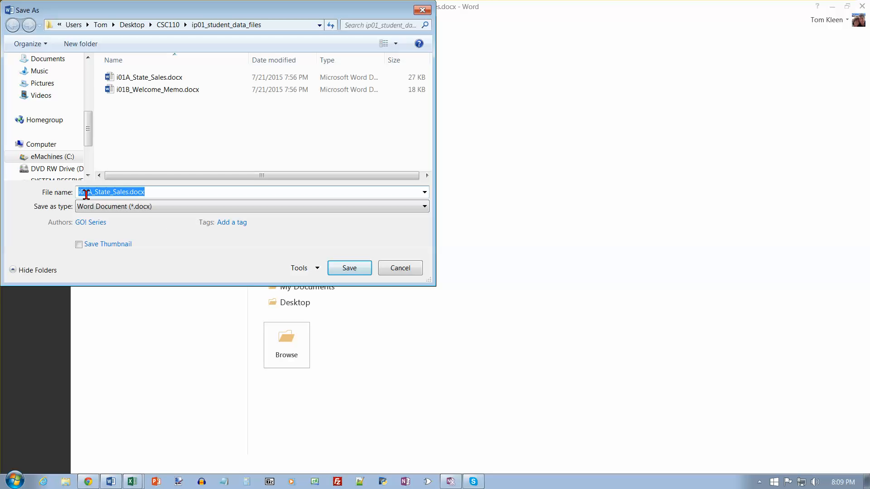
pyautogui.click(84, 194)
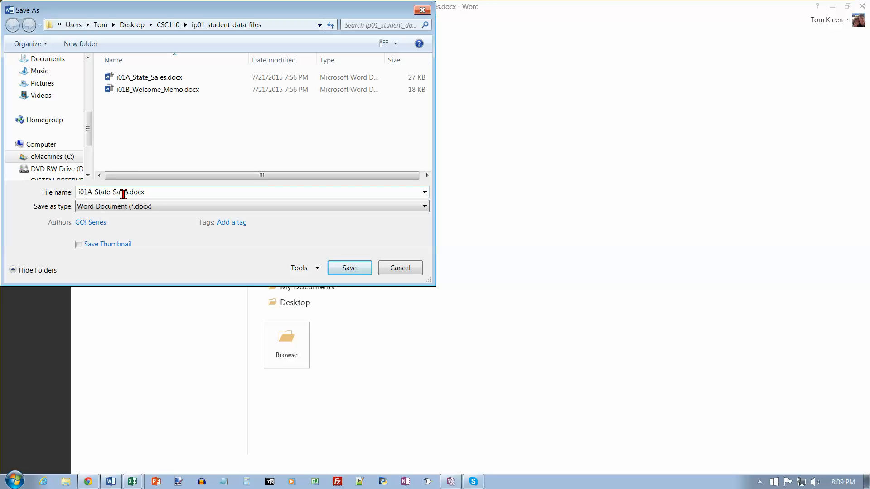
pyautogui.press('BackSpace')
pyautogui.press('BackSpace')
pyautogui.write('i0')
pyautogui.press('Return')
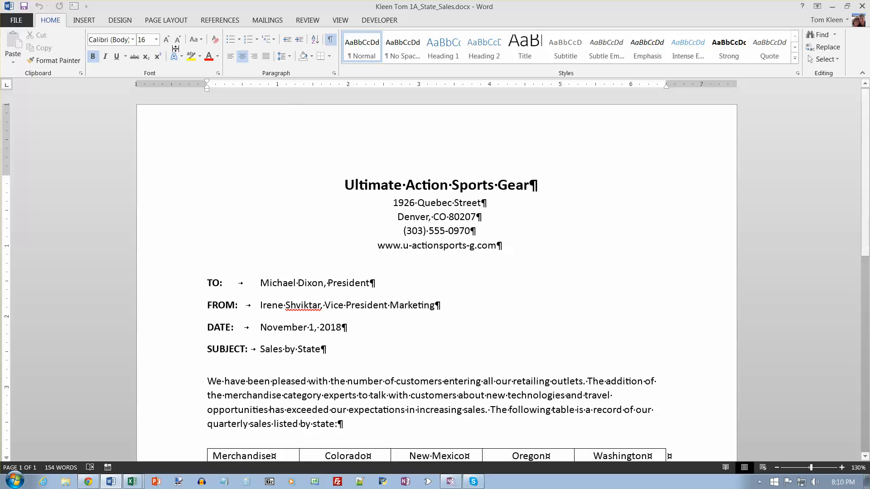
# Step: Insert a Blank footer containing the File Name field and return to the document body
pyautogui.click(91, 22)
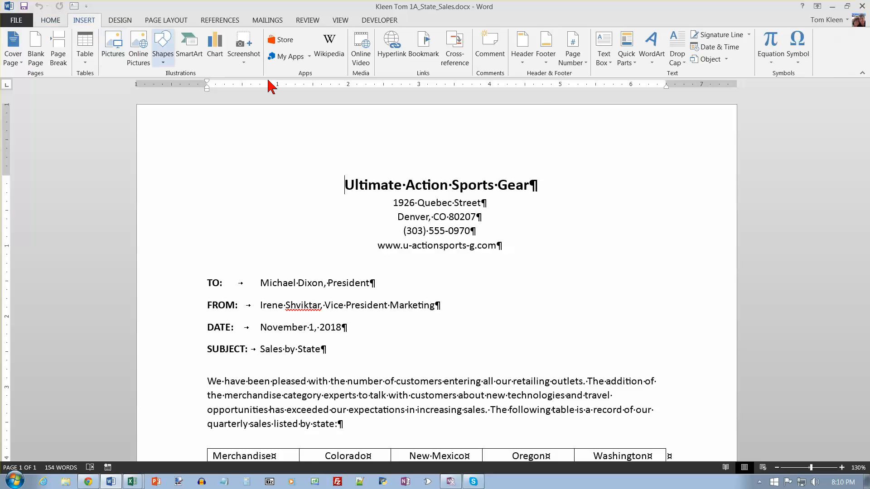
pyautogui.click(547, 46)
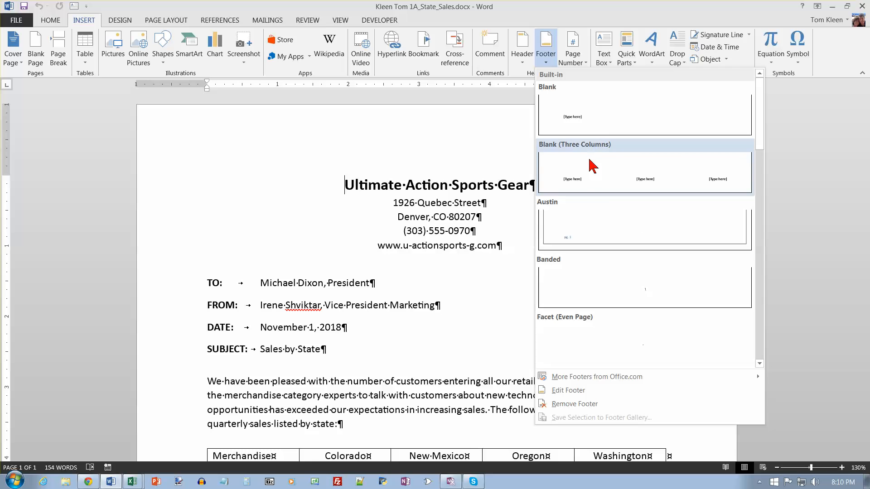
pyautogui.click(567, 115)
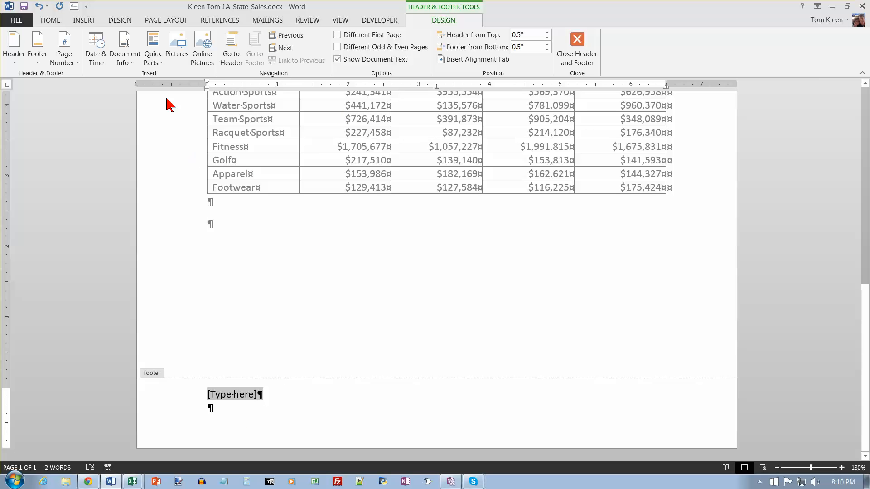
pyautogui.click(134, 67)
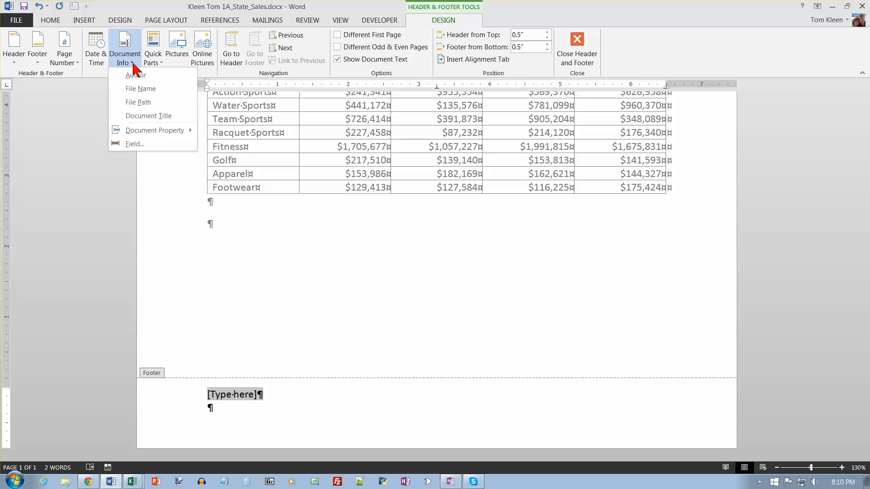
pyautogui.click(141, 89)
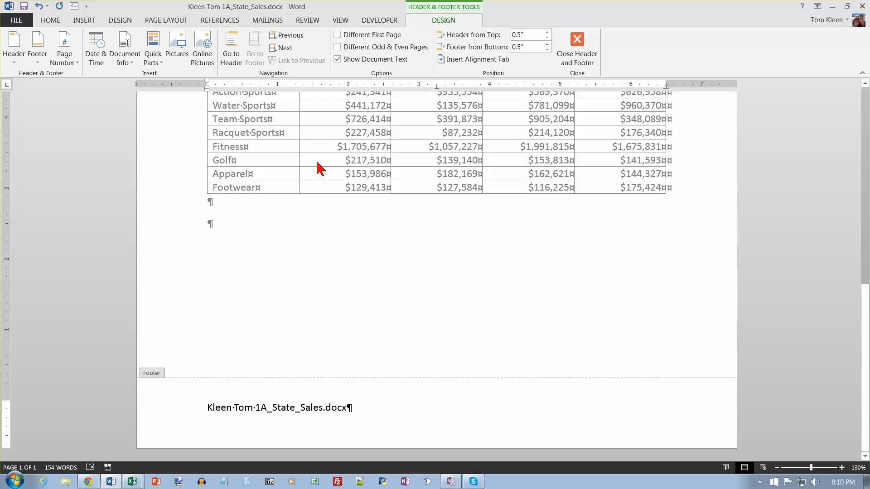
pyautogui.click(577, 46)
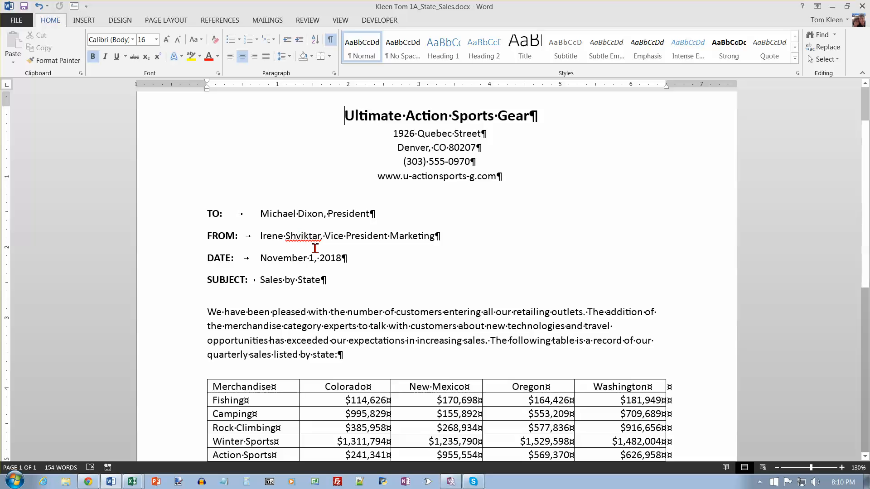
# Step: Apply the green List Table 3 - Accent 6 style to the merchandise sales table
pyautogui.scroll(-3, 303, 237)
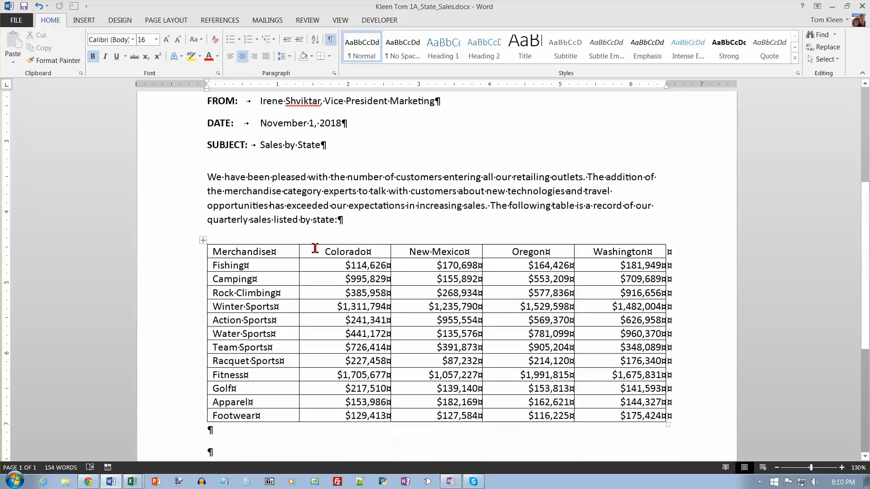
pyautogui.scroll(-1, 315, 249)
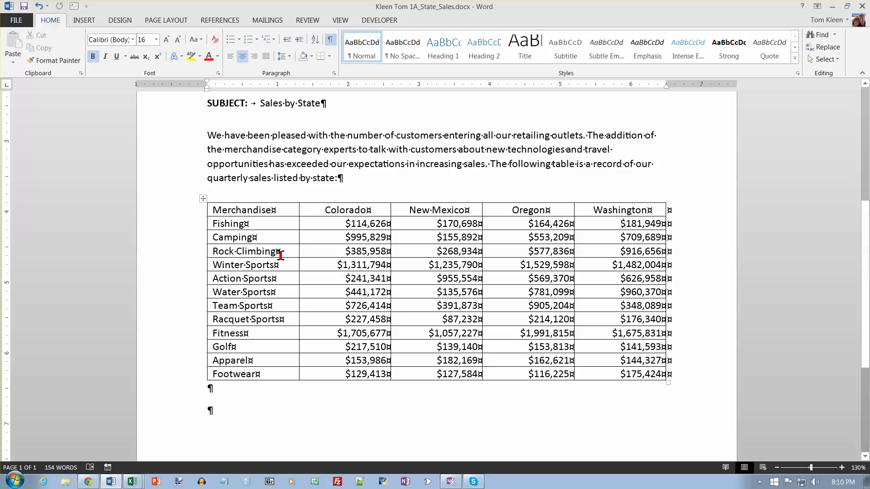
pyautogui.click(247, 213)
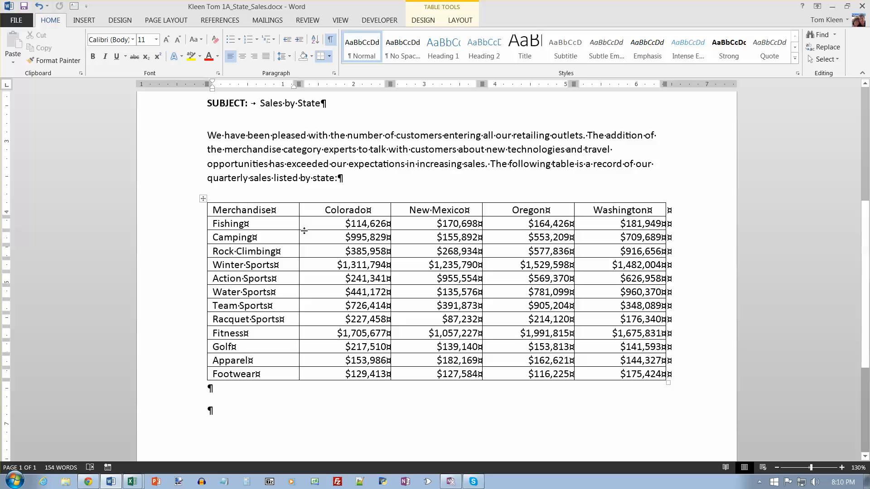
pyautogui.click(429, 23)
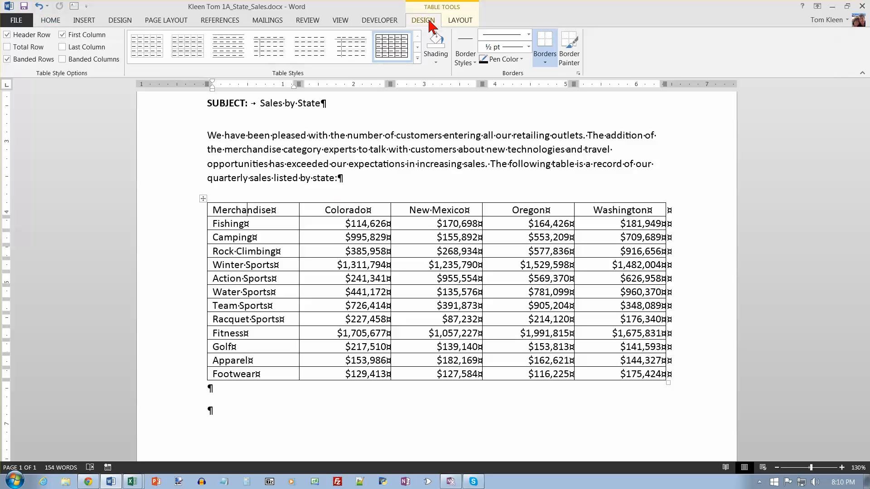
pyautogui.click(418, 61)
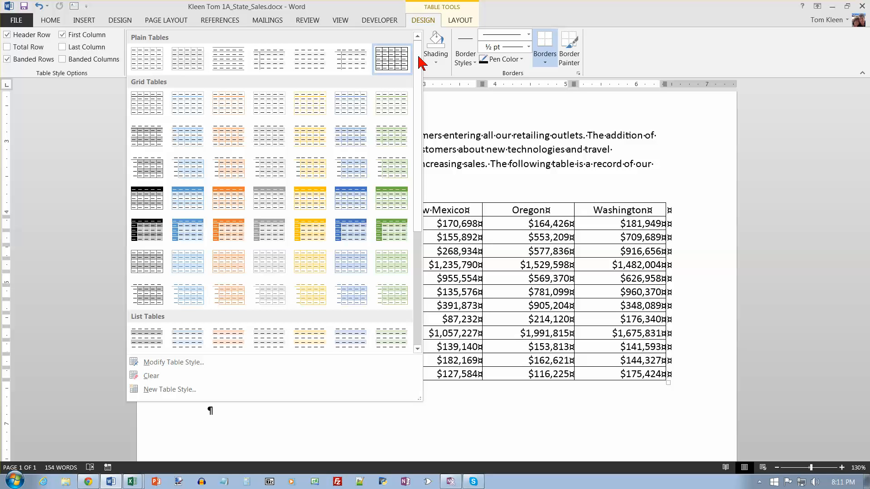
pyautogui.moveTo(419, 216); pyautogui.dragTo(414, 280)
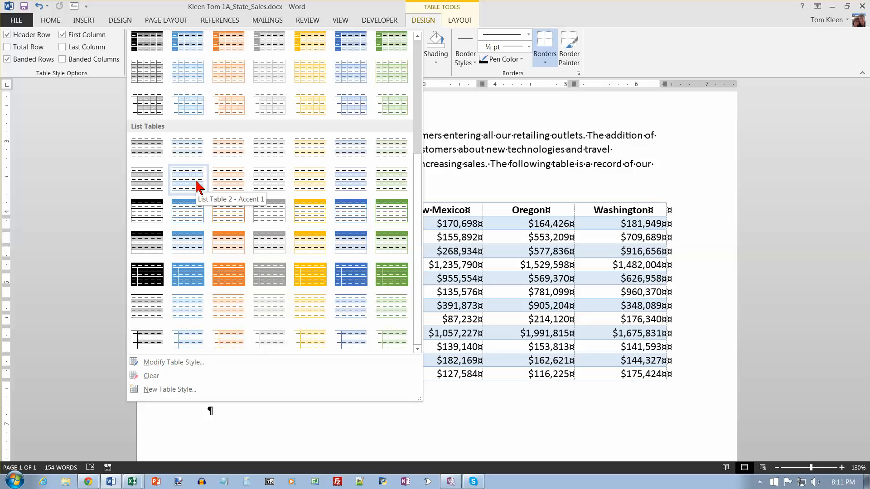
pyautogui.click(400, 221)
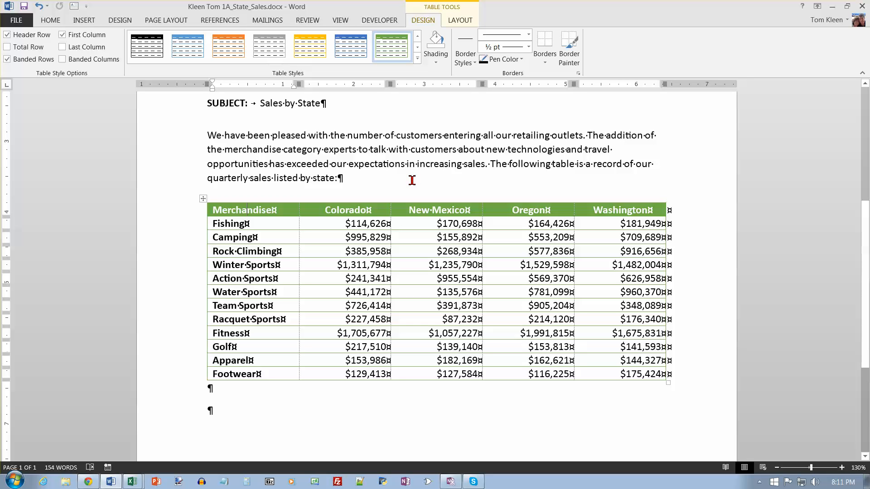
# Step: AutoFit the merchandise sales table's columns to their contents and center the table horizontally on the page
pyautogui.click(460, 22)
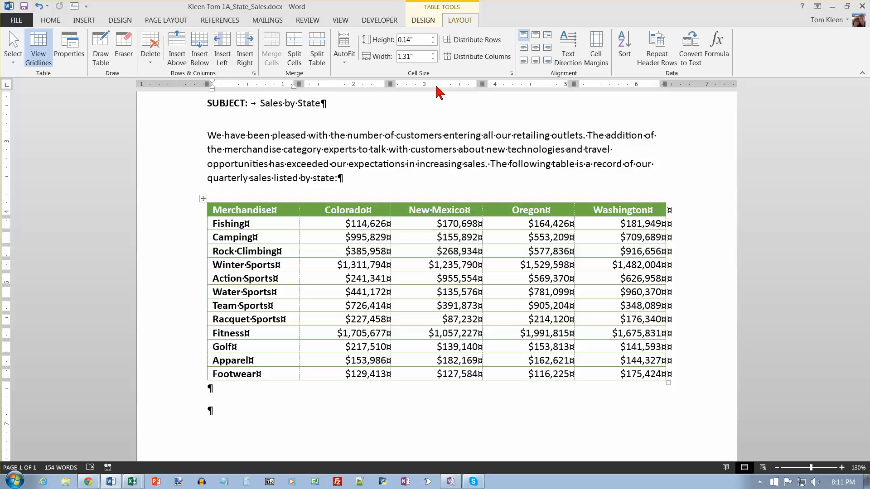
pyautogui.click(344, 45)
pyautogui.click(356, 76)
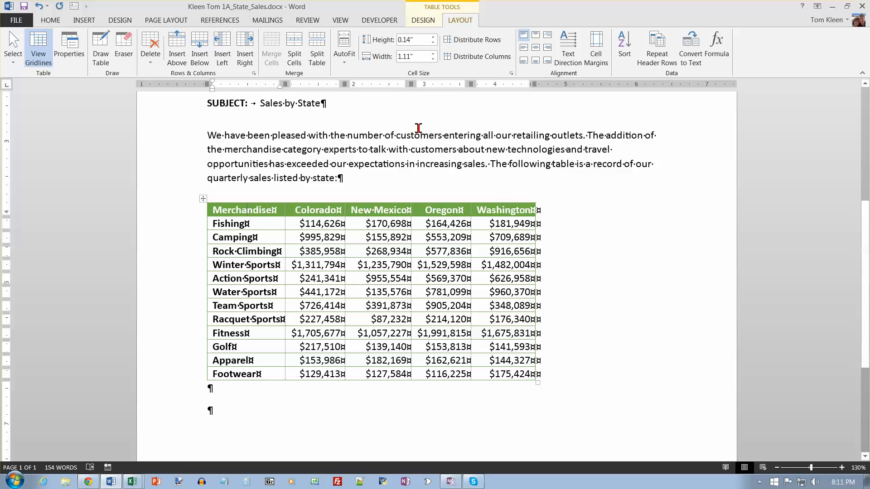
pyautogui.click(77, 50)
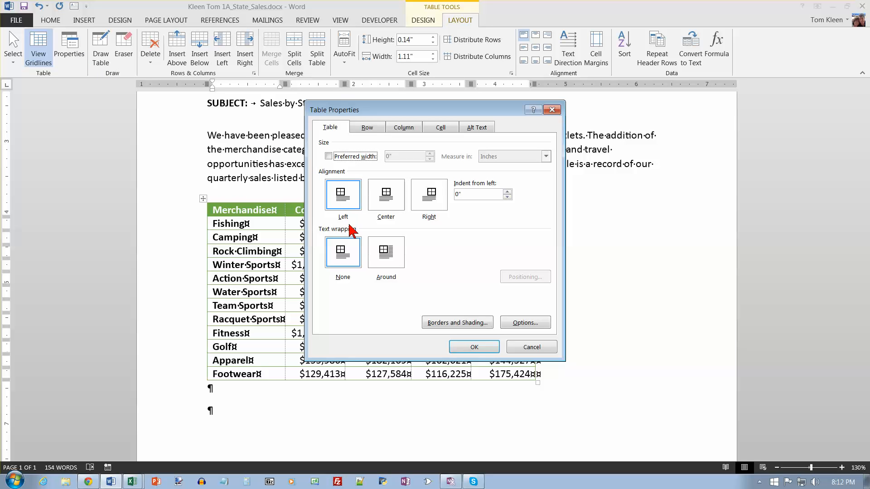
pyautogui.click(388, 207)
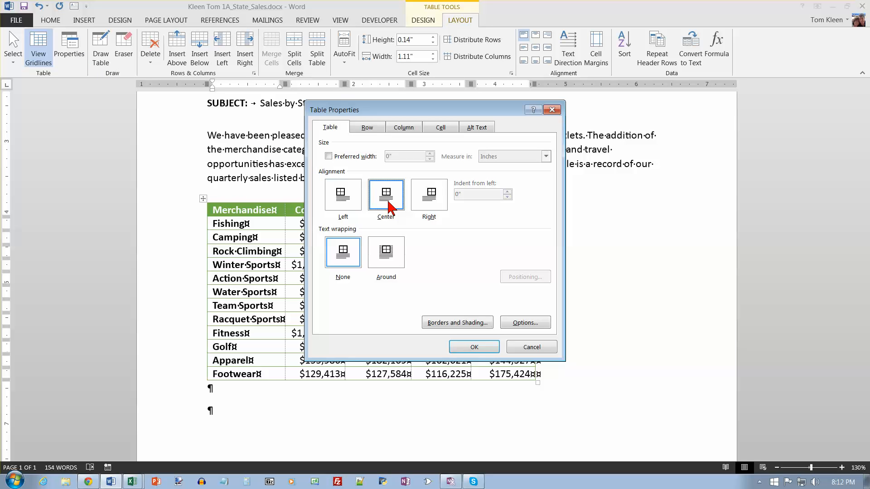
pyautogui.click(476, 347)
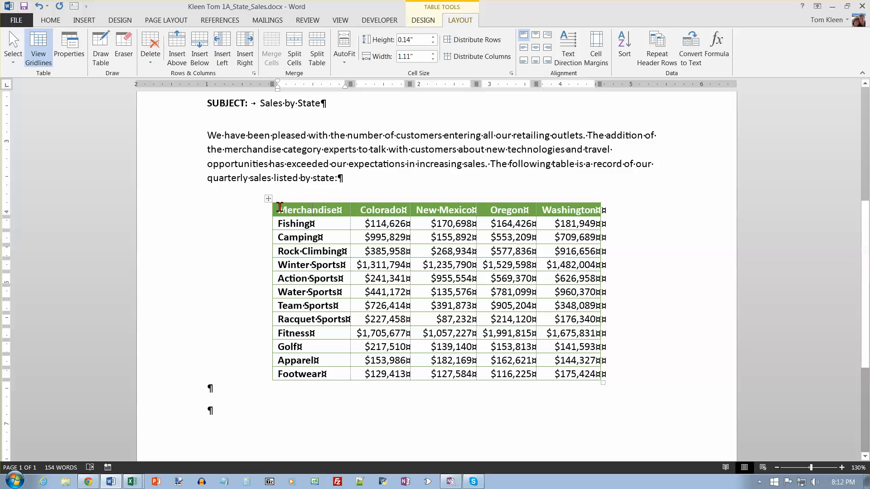
# Step: Save the memo and copy the entire merchandise sales table to the clipboard
pyautogui.click(269, 199)
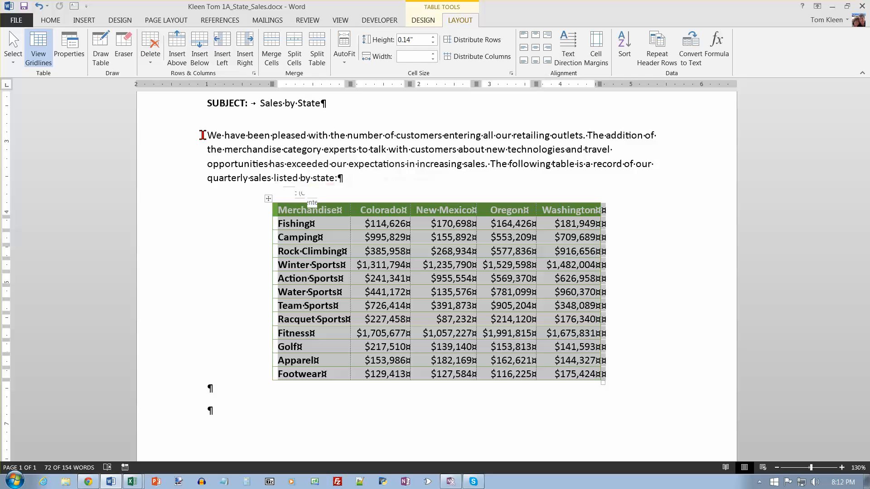
pyautogui.click(24, 6)
pyautogui.click(18, 61)
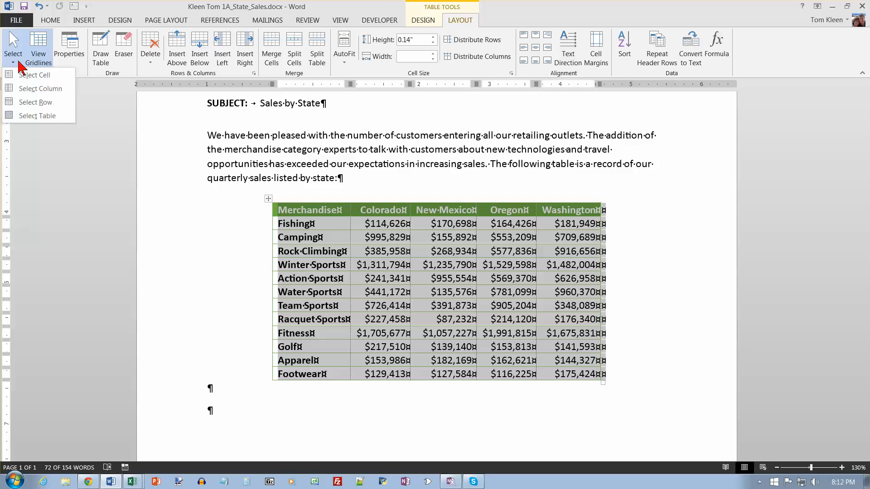
pyautogui.click(37, 115)
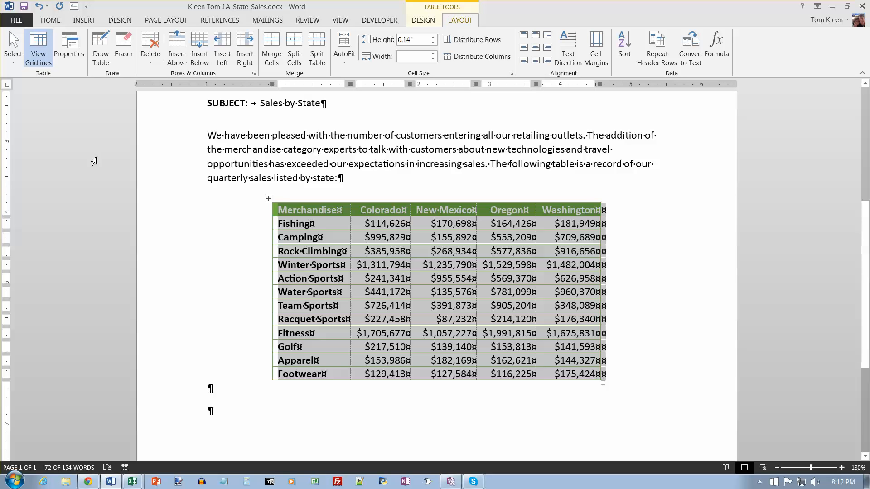
pyautogui.click(276, 200)
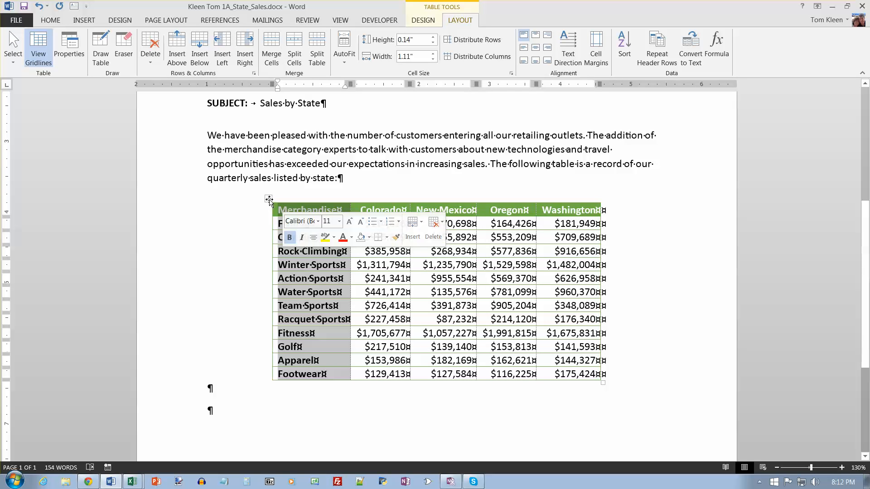
pyautogui.click(268, 199)
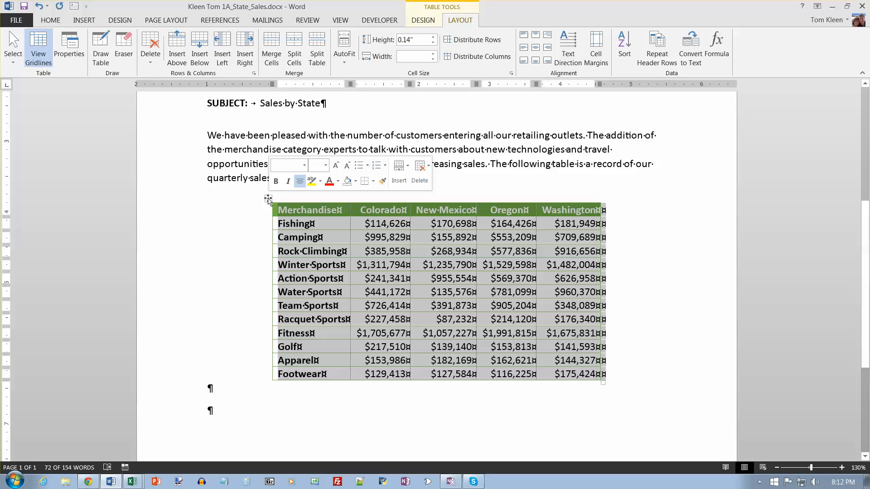
pyautogui.click(52, 20)
pyautogui.click(43, 47)
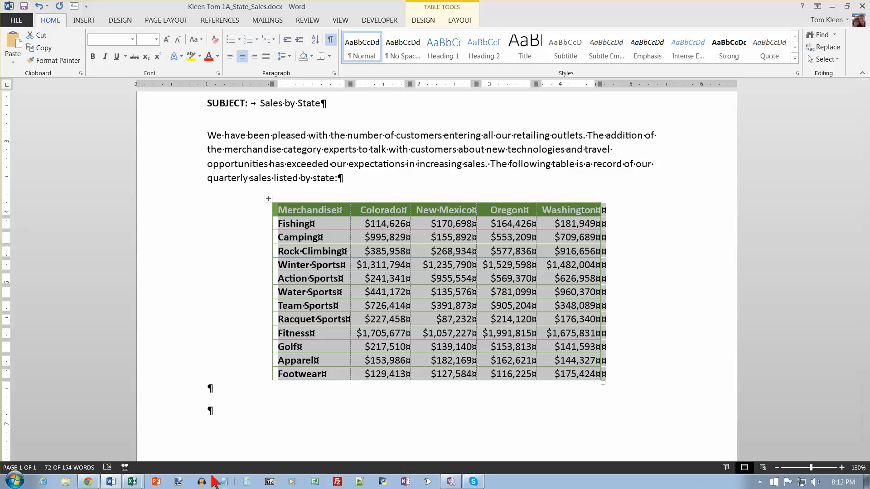
# Step: Switch to the 1A Sales Chart workbook in Excel and paste the copied table at A1 of a new worksheet
pyautogui.moveTo(136, 480)
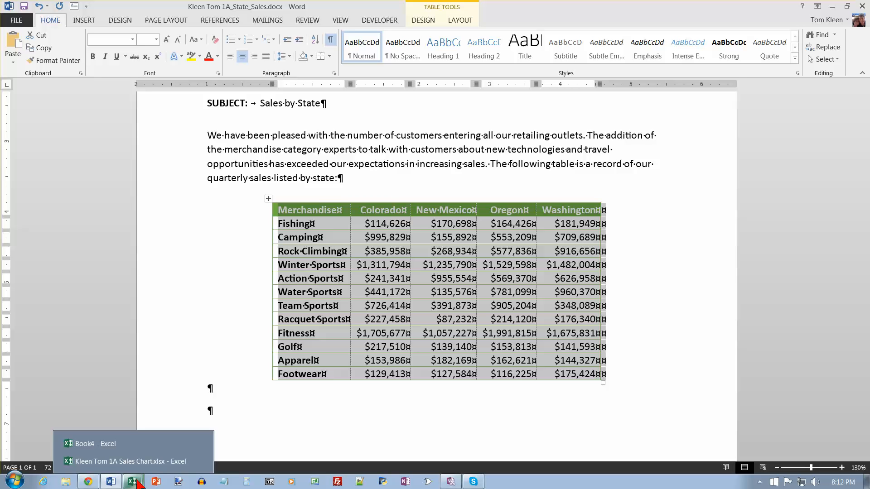
pyautogui.click(137, 482)
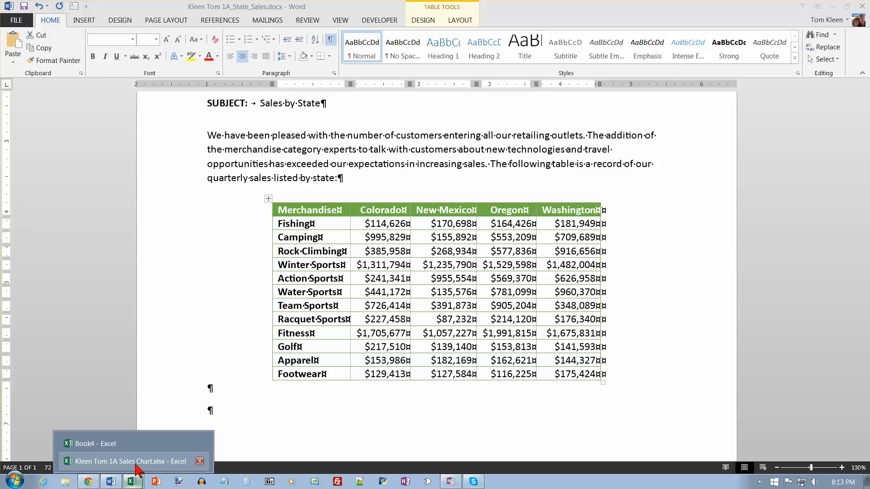
pyautogui.click(136, 463)
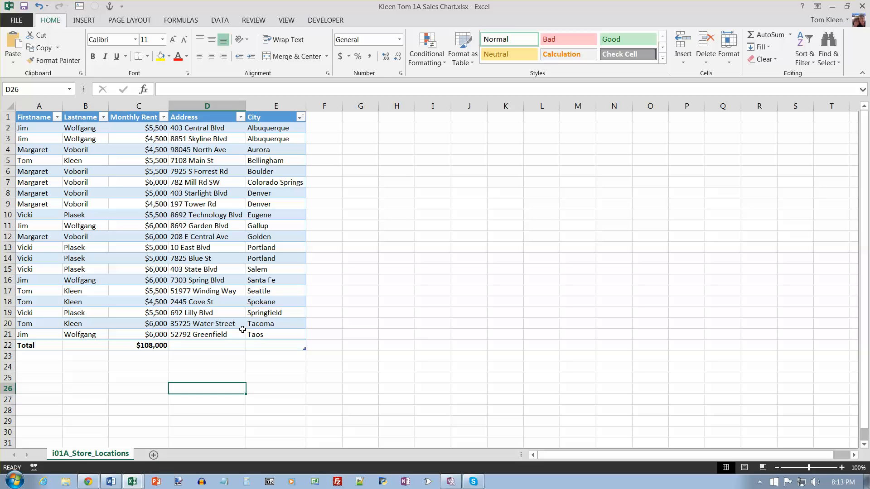
pyautogui.click(154, 455)
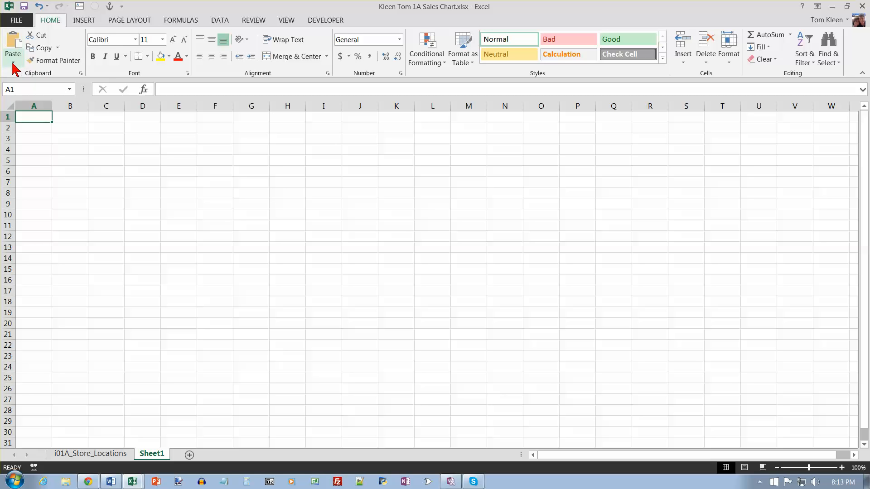
pyautogui.click(12, 41)
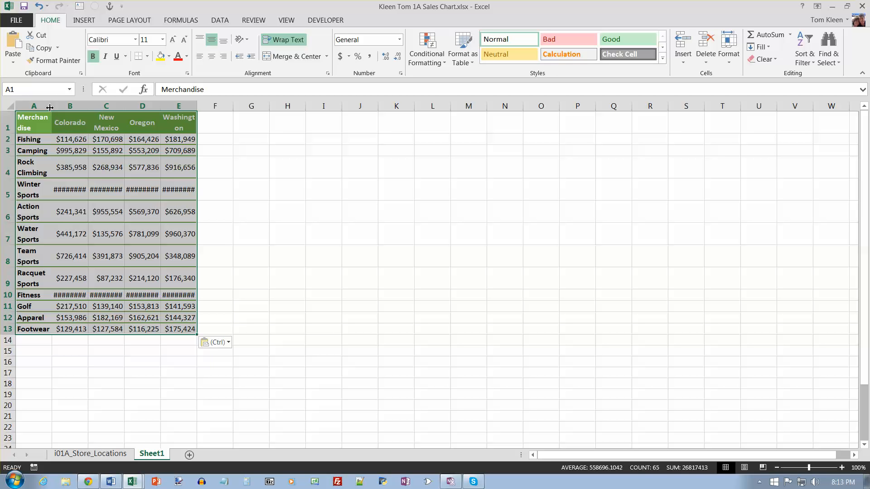
# Step: Rename the new worksheet as Sales
pyautogui.rightClick(156, 461)
pyautogui.write('Sale')
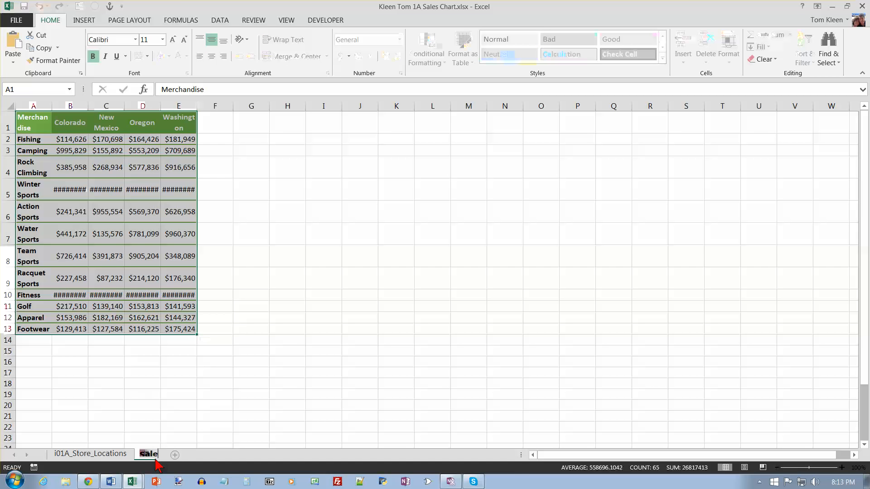
pyautogui.write('s')
pyautogui.press('Return')
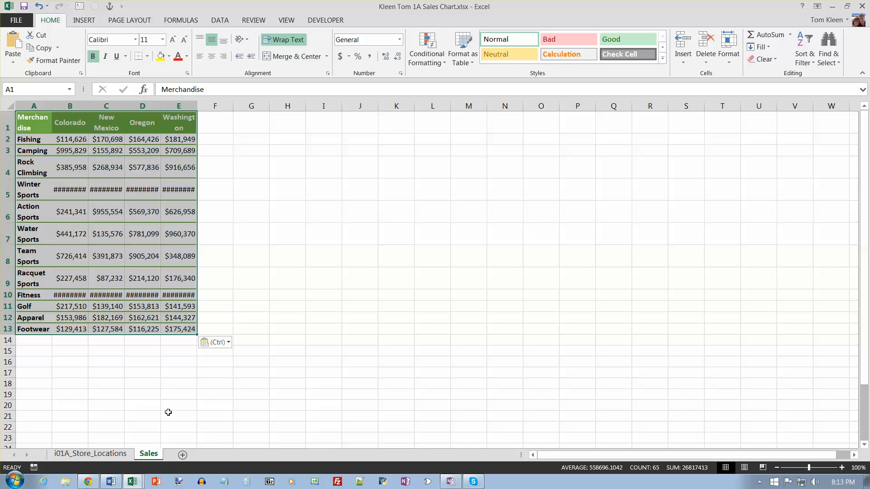
# Step: Apply the Office theme to the workbook
pyautogui.click(133, 22)
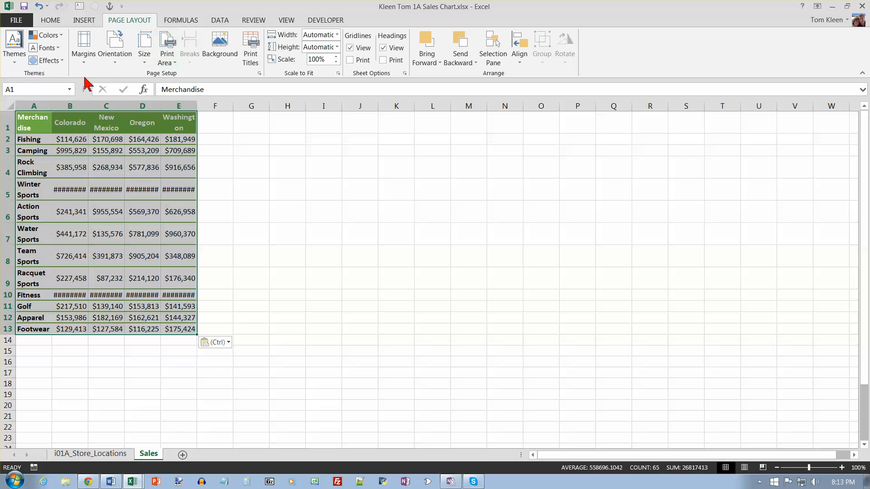
pyautogui.click(15, 63)
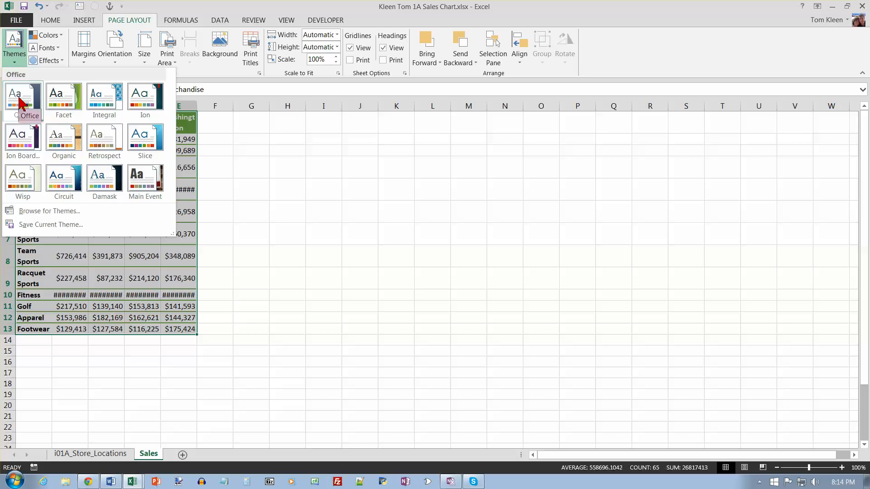
pyautogui.click(19, 101)
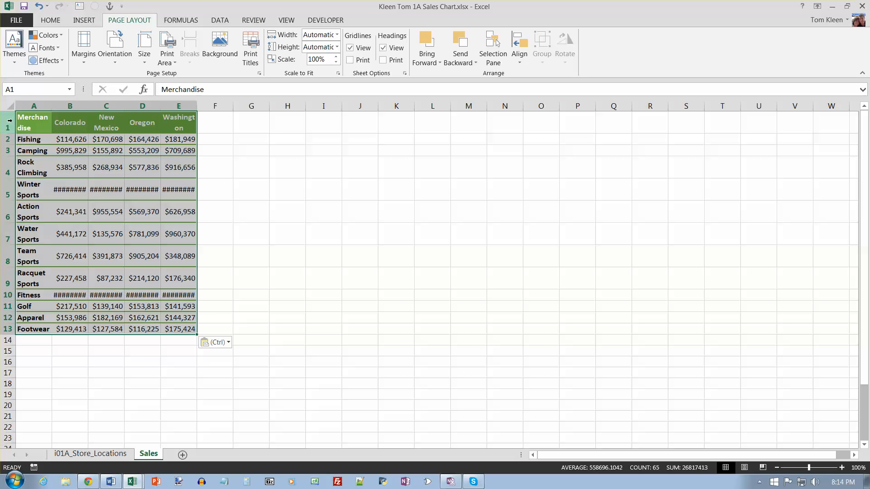
# Step: Insert three blank rows above the sales table's header row
pyautogui.moveTo(10, 120); pyautogui.dragTo(6, 149)
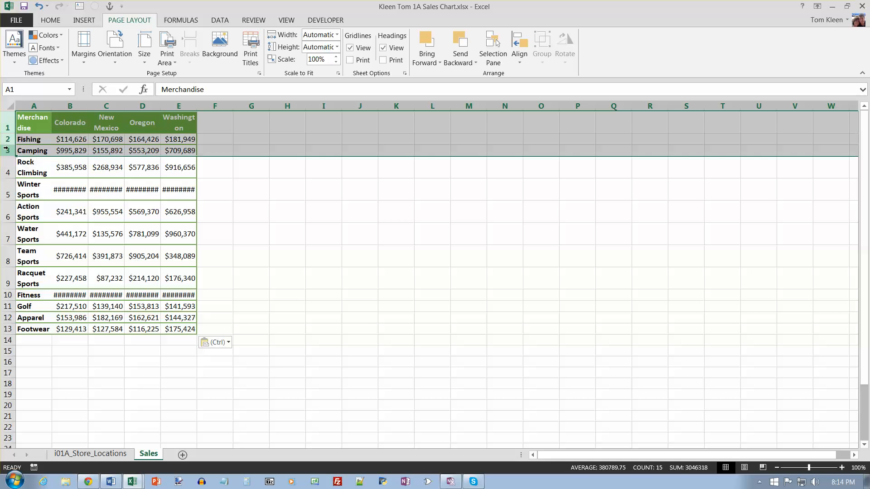
pyautogui.rightClick(7, 126)
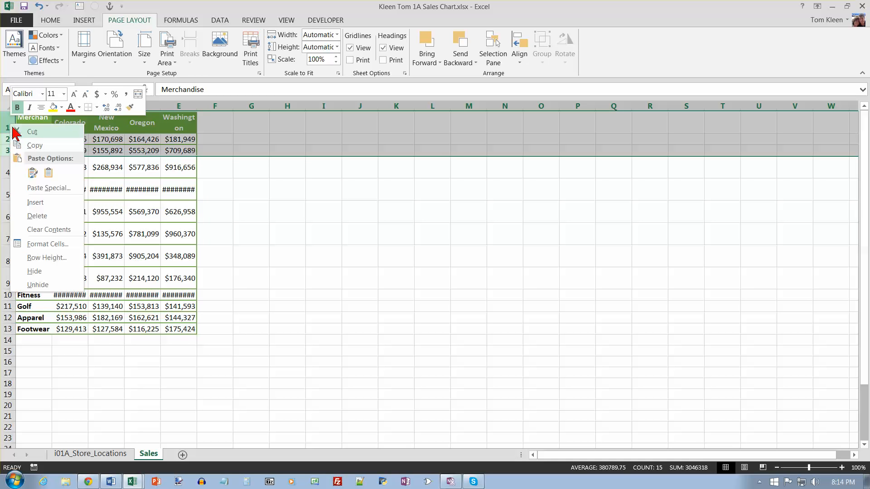
pyautogui.click(36, 202)
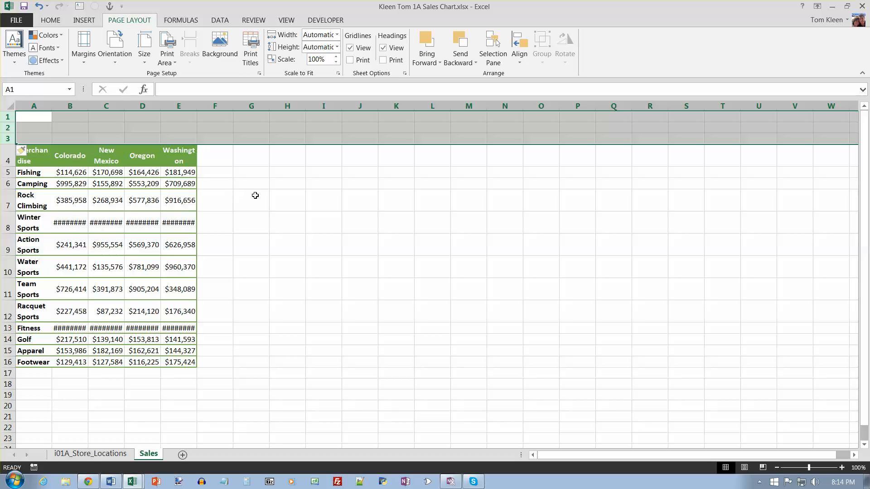
pyautogui.click(224, 158)
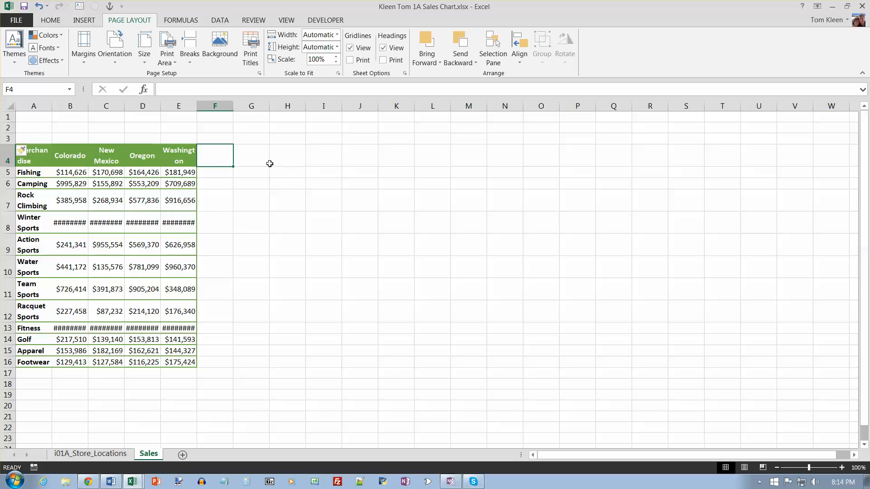
# Step: Set the width of column A to 16
pyautogui.click(36, 157)
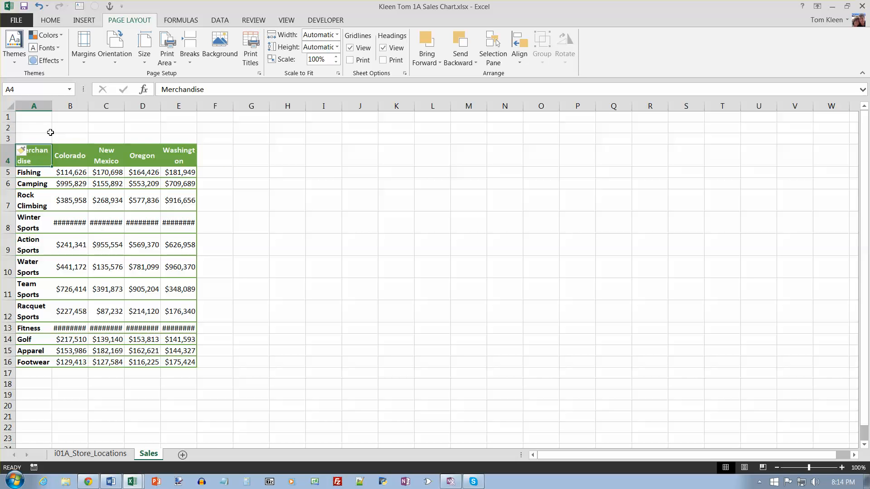
pyautogui.rightClick(44, 106)
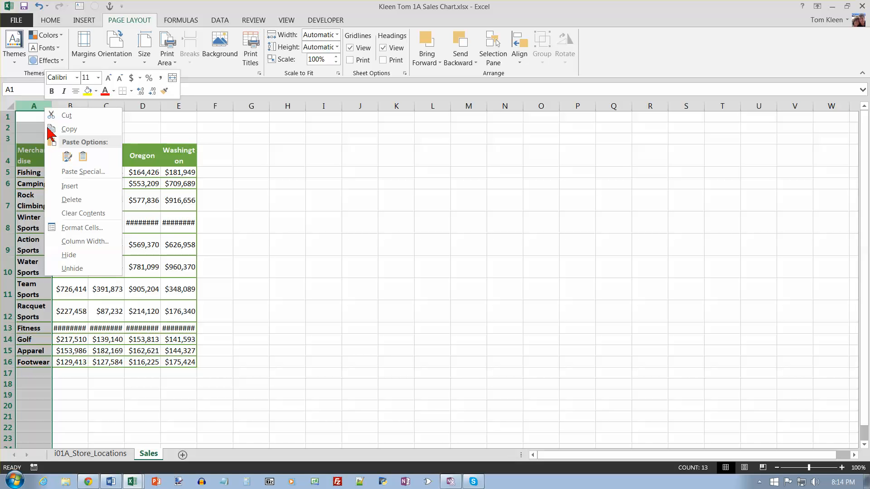
pyautogui.click(86, 241)
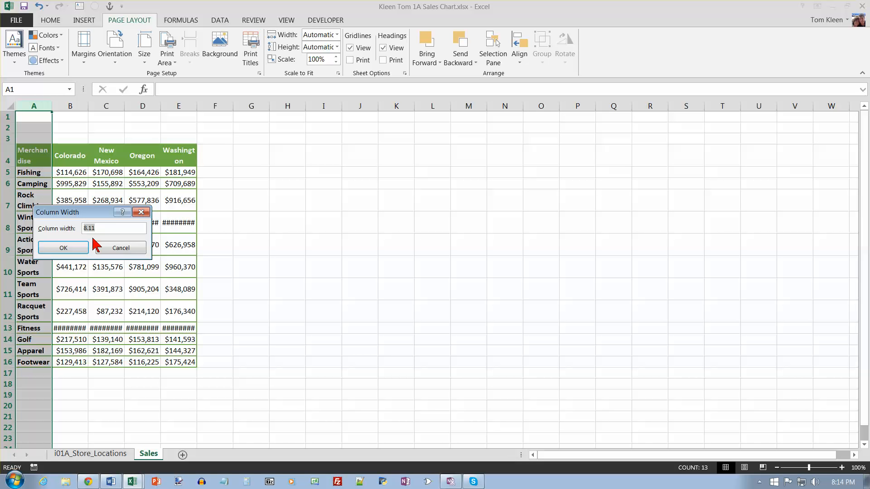
pyautogui.write('16')
pyautogui.press('Return')
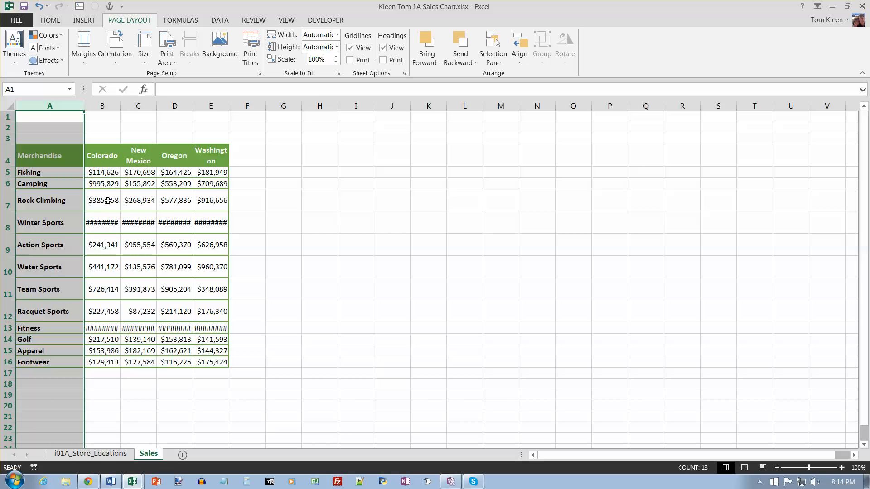
# Step: Set the width of the four state columns, B through E, to 12
pyautogui.click(110, 106)
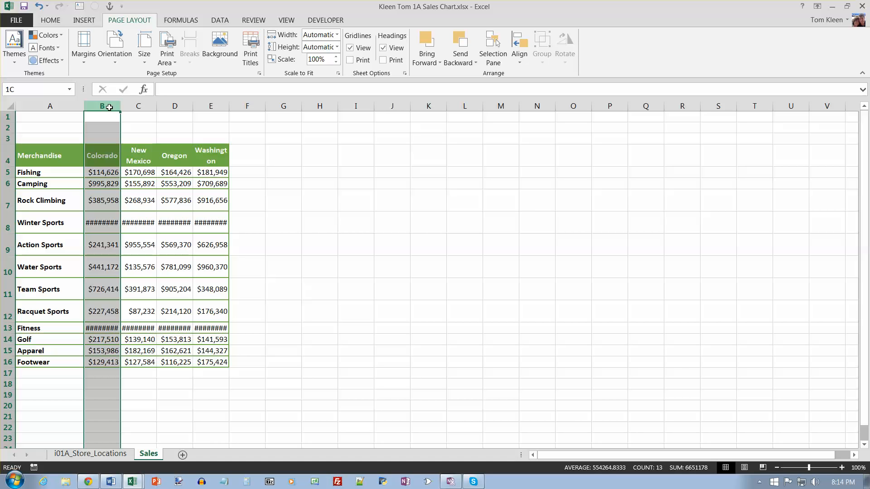
pyautogui.moveTo(109, 106); pyautogui.dragTo(206, 107)
pyautogui.rightClick(204, 108)
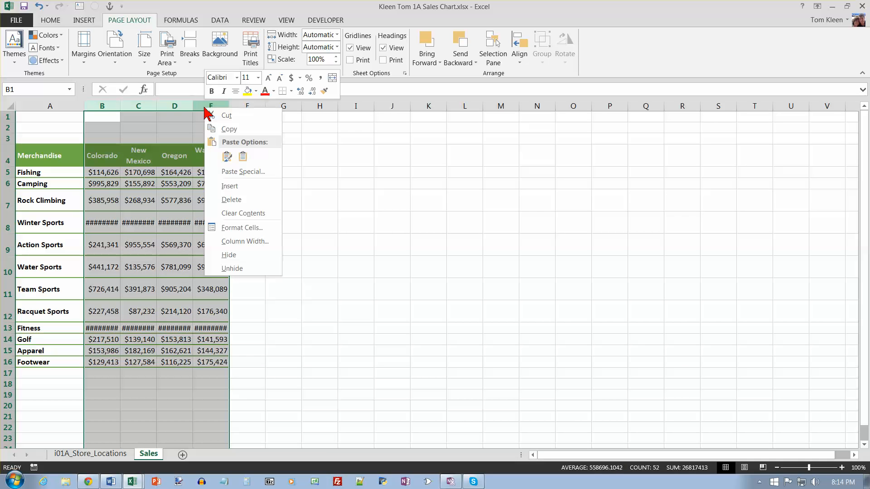
pyautogui.click(239, 242)
pyautogui.write('12')
pyautogui.press('Return')
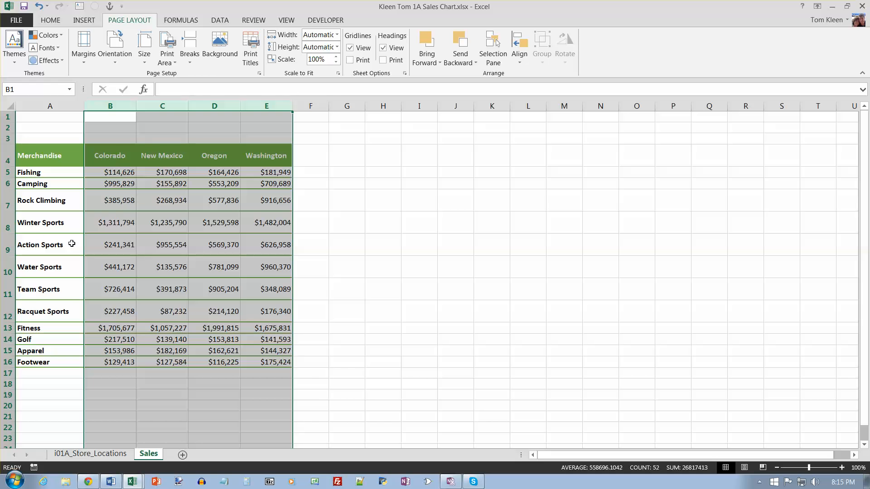
# Step: Set the height of rows 4 through 16 to 17
pyautogui.moveTo(8, 157); pyautogui.dragTo(7, 363)
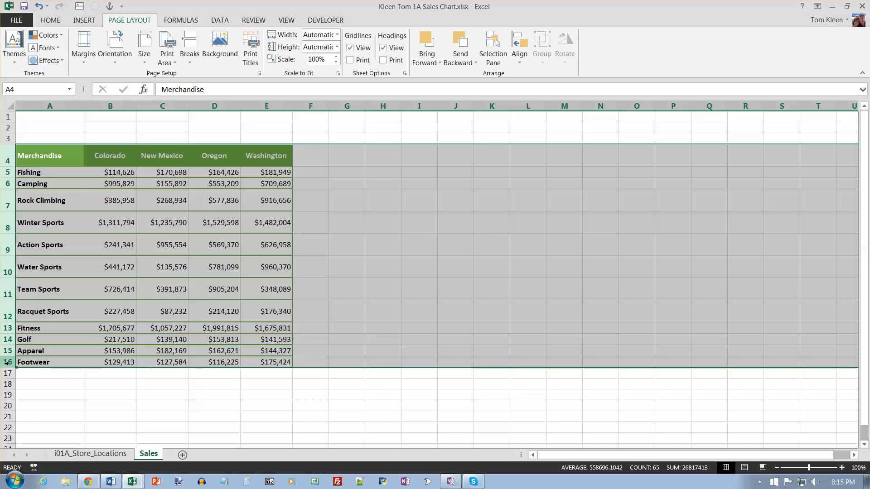
pyautogui.rightClick(7, 363)
pyautogui.click(45, 330)
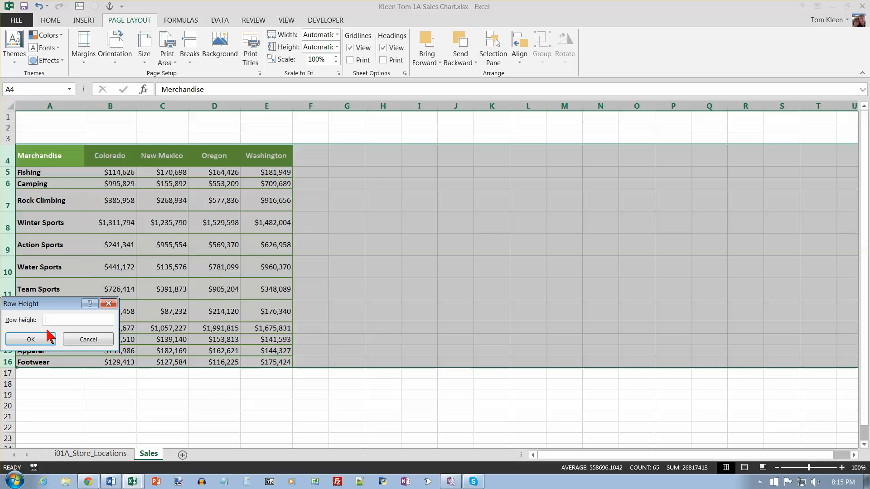
pyautogui.write('17')
pyautogui.click(47, 335)
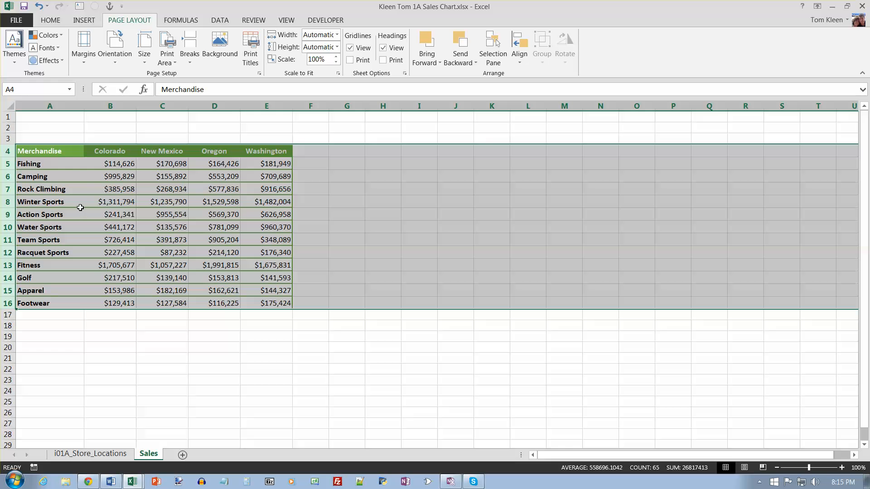
# Step: Enter the title "Ultiimate Action Sports Gear" in cell A1 and the subtitle "Sales by State" in cell A2
pyautogui.click(50, 118)
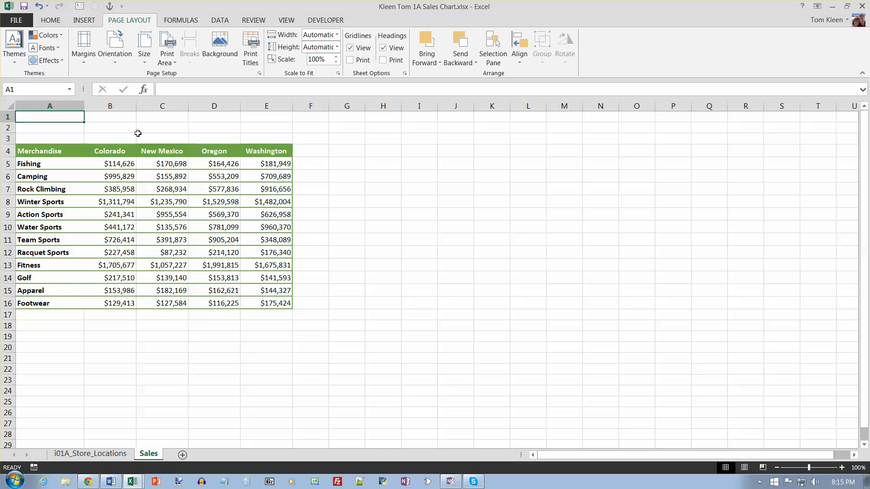
pyautogui.write('Ulitja')
pyautogui.write('ma')
pyautogui.press('BackSpace')
pyautogui.press('BackSpace')
pyautogui.press('BackSpace')
pyautogui.press('BackSpace')
pyautogui.write('tiimate Action')
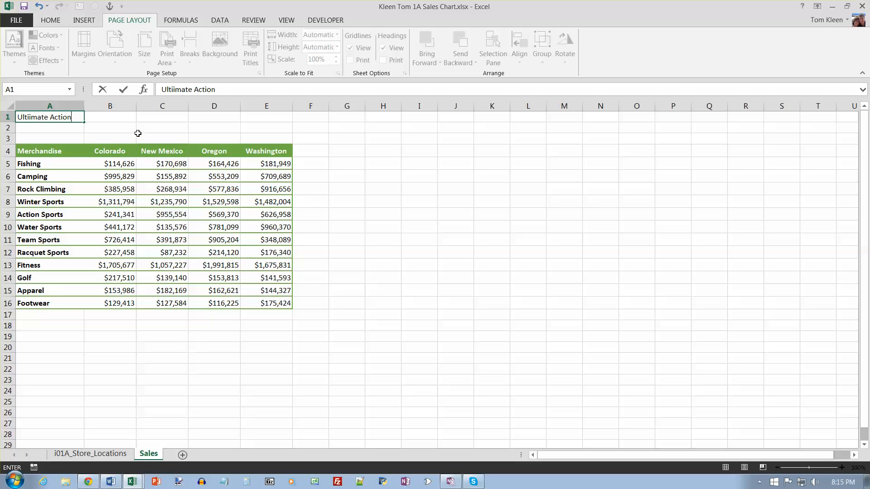
pyautogui.write(' Sports Gear')
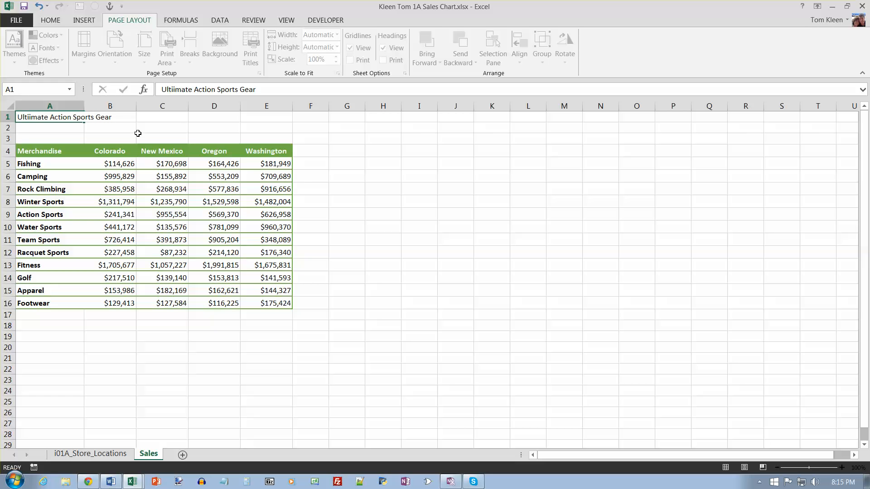
pyautogui.press('Return')
pyautogui.write('Sales by State')
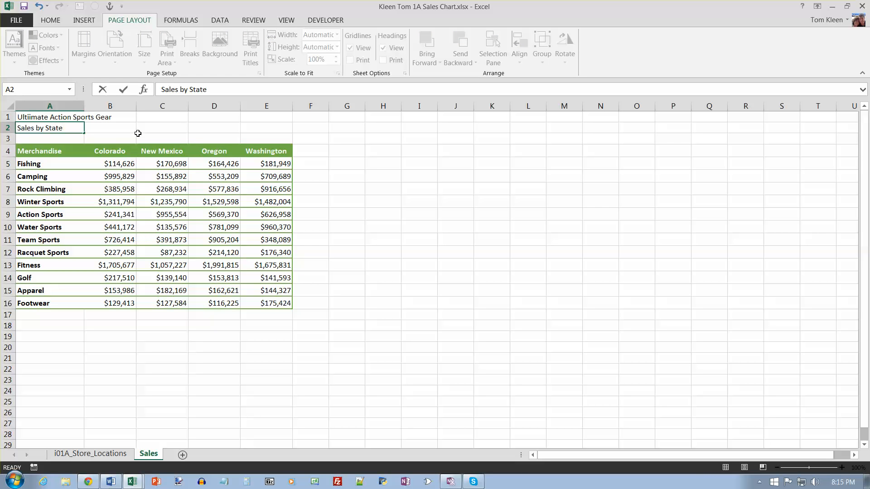
pyautogui.press('Return')
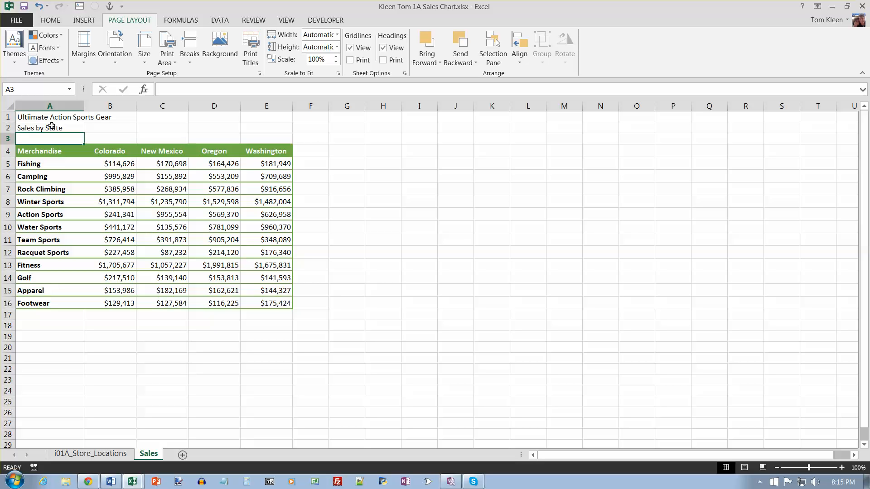
# Step: Format the title merged and centered across A1:E1, with the Accent6 cell style and font size 16
pyautogui.moveTo(42, 118); pyautogui.dragTo(267, 117)
pyautogui.click(51, 21)
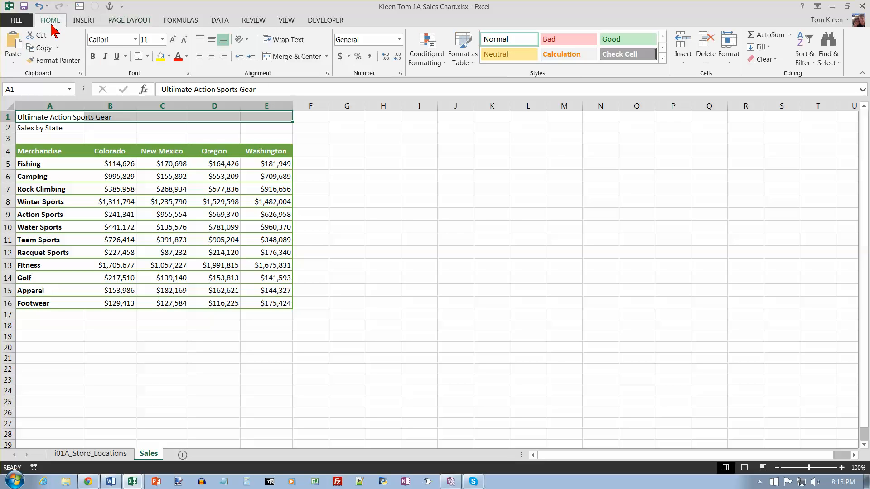
pyautogui.click(282, 57)
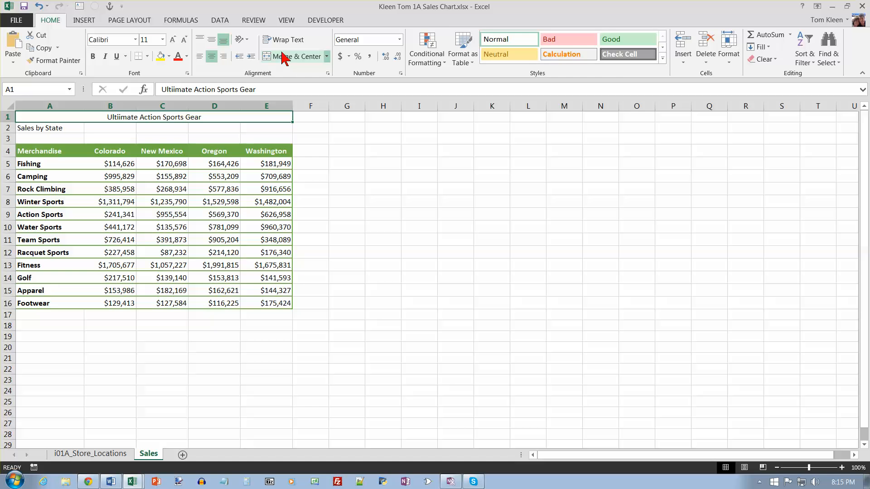
pyautogui.click(662, 61)
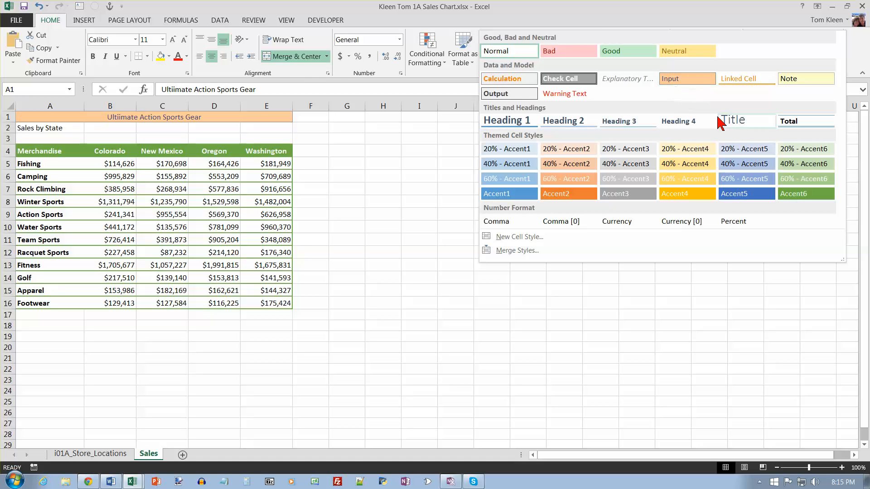
pyautogui.click(795, 194)
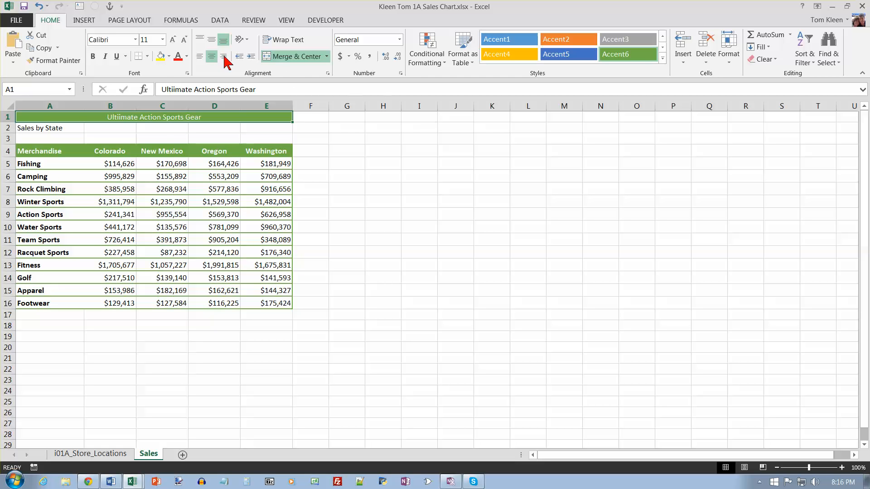
pyautogui.click(163, 39)
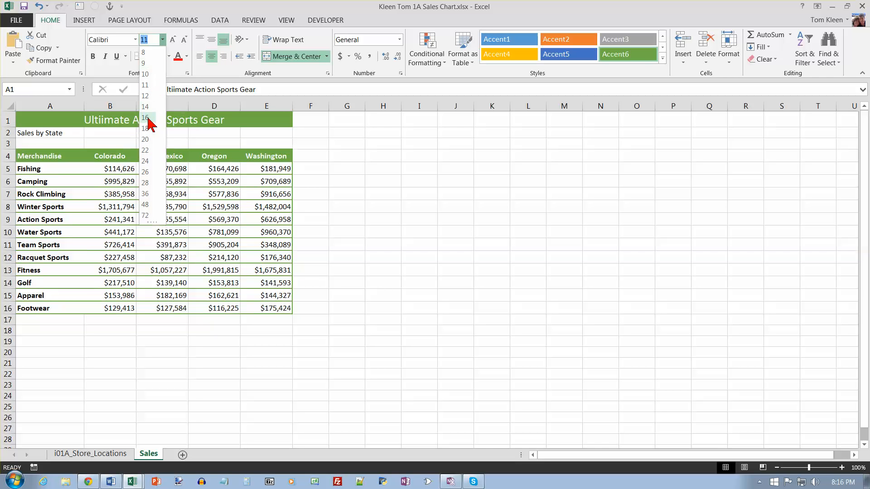
pyautogui.click(147, 118)
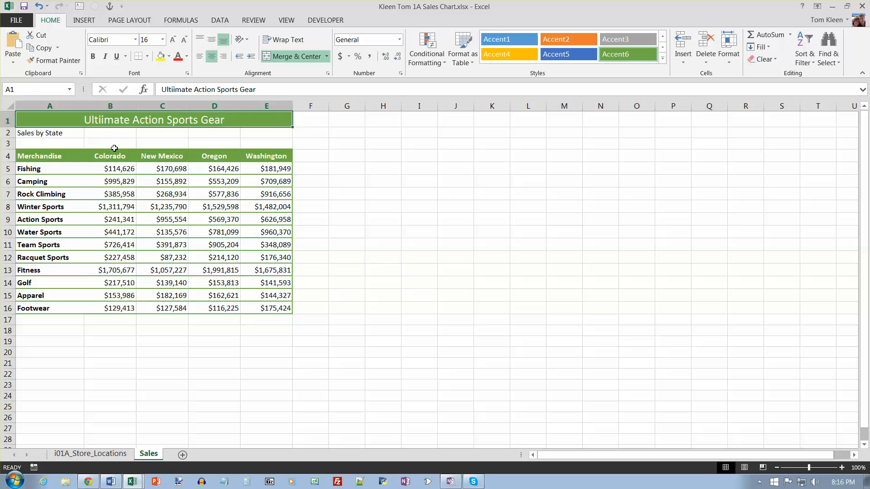
# Step: Format the subtitle merged and centered across A2:E2, with the 60% - Accent6 cell style and font size 14
pyautogui.moveTo(64, 135); pyautogui.dragTo(268, 134)
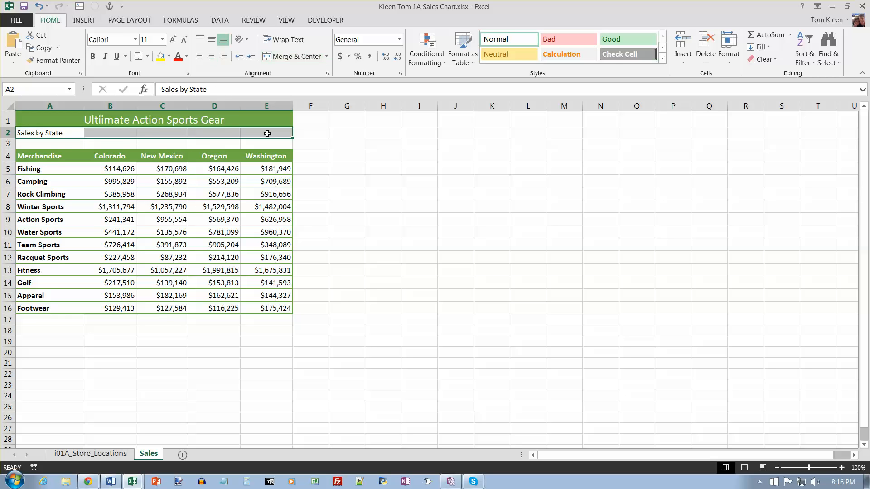
pyautogui.click(285, 57)
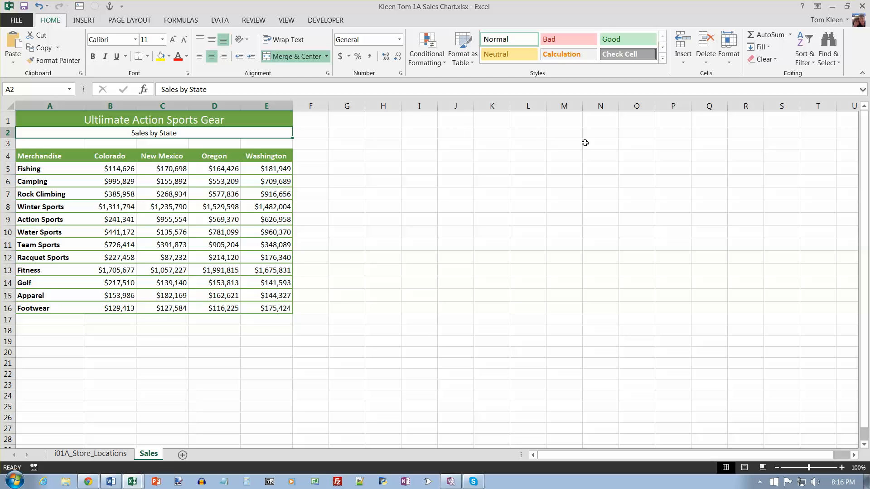
pyautogui.click(662, 58)
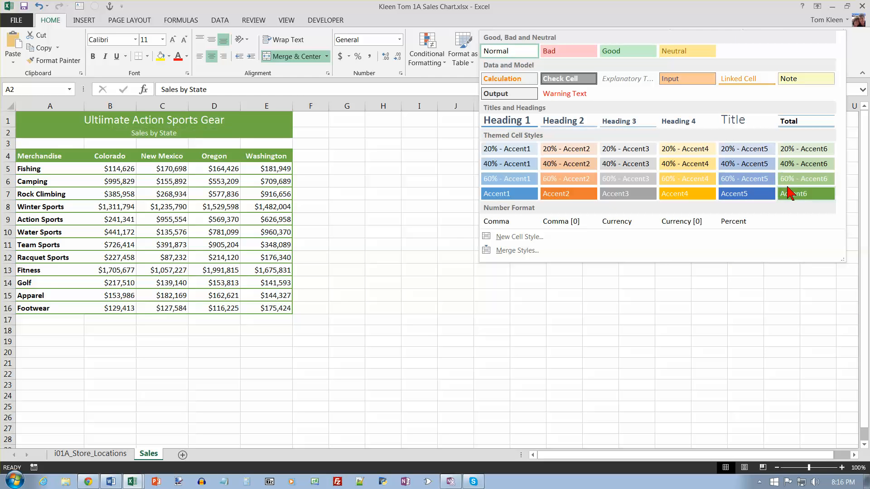
pyautogui.click(799, 181)
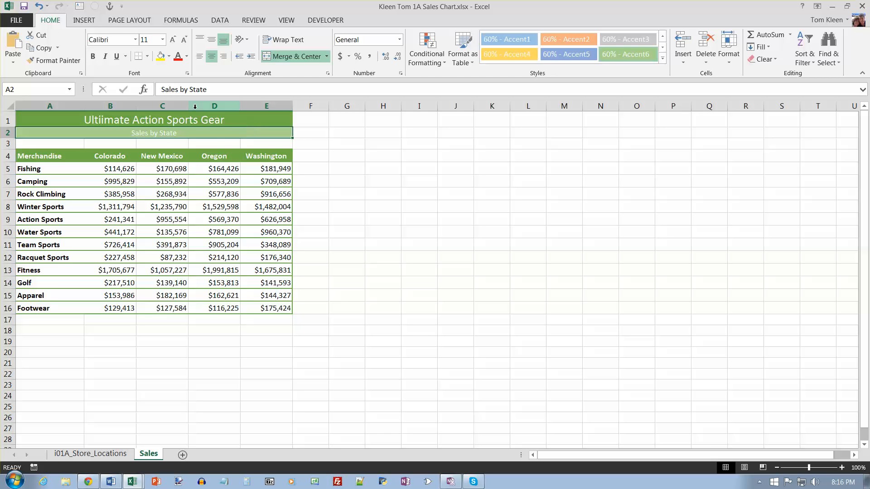
pyautogui.click(163, 40)
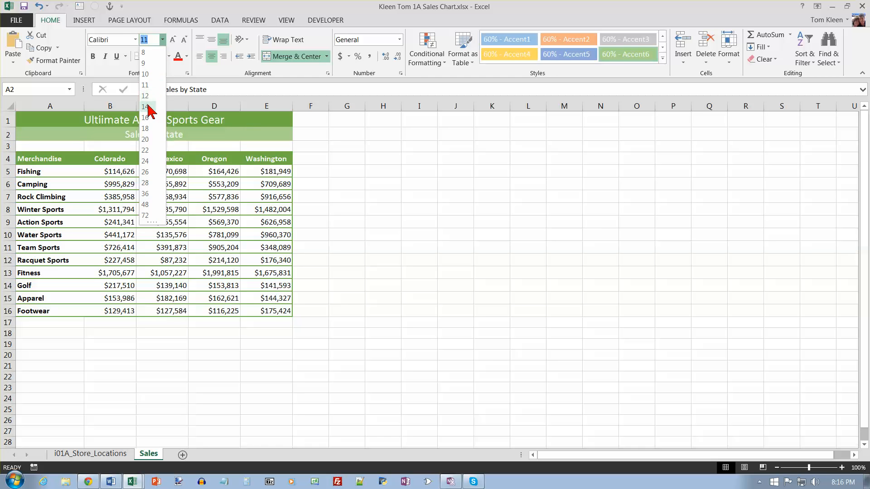
pyautogui.click(147, 107)
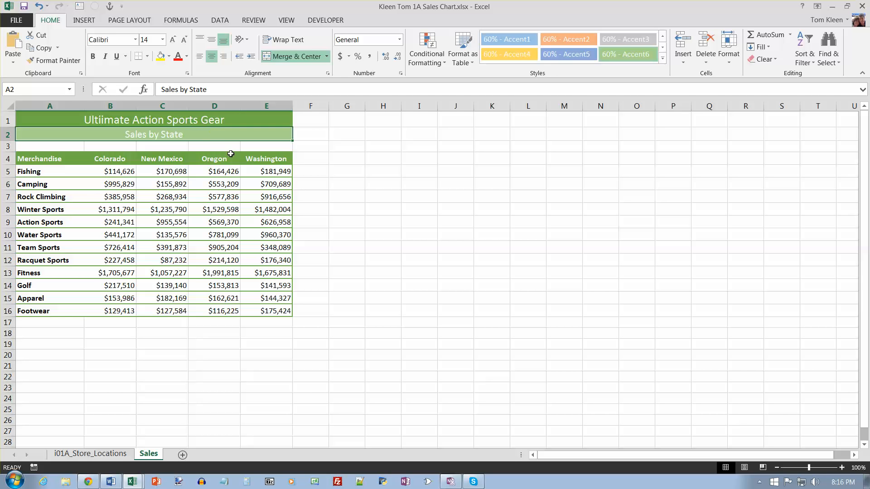
# Step: Add the heading "Total Sales" in F4 and sum the Fishing row, B5:E5, in F5
pyautogui.click(311, 160)
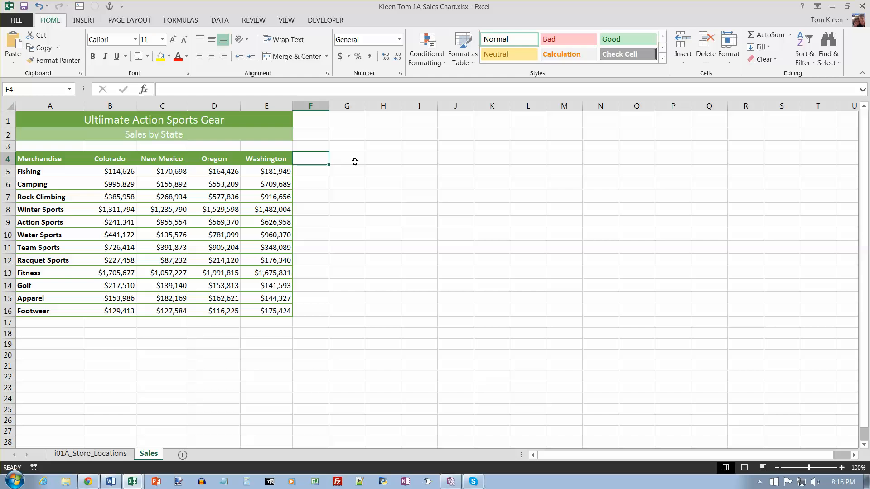
pyautogui.write('Total Sales')
pyautogui.press('Return')
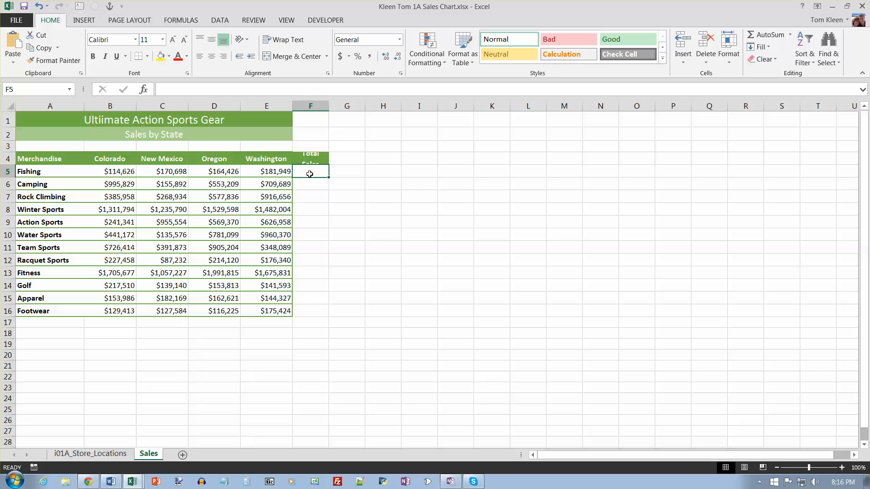
pyautogui.click(768, 36)
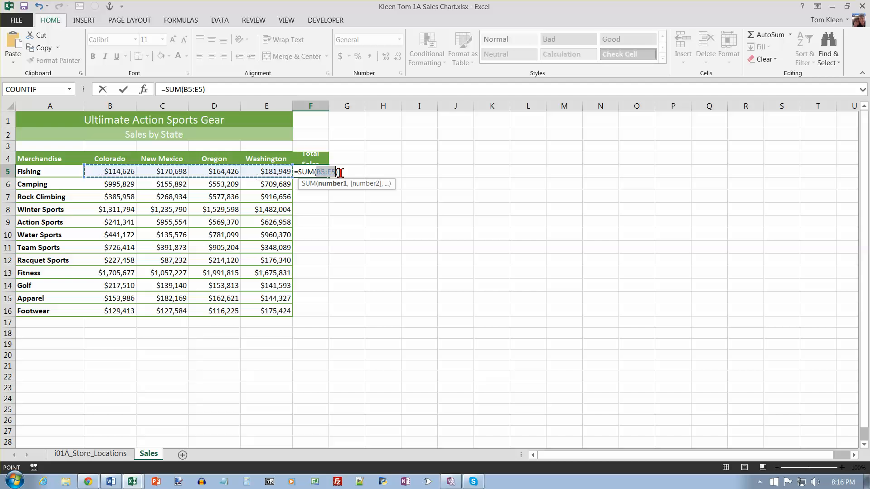
pyautogui.press('Return')
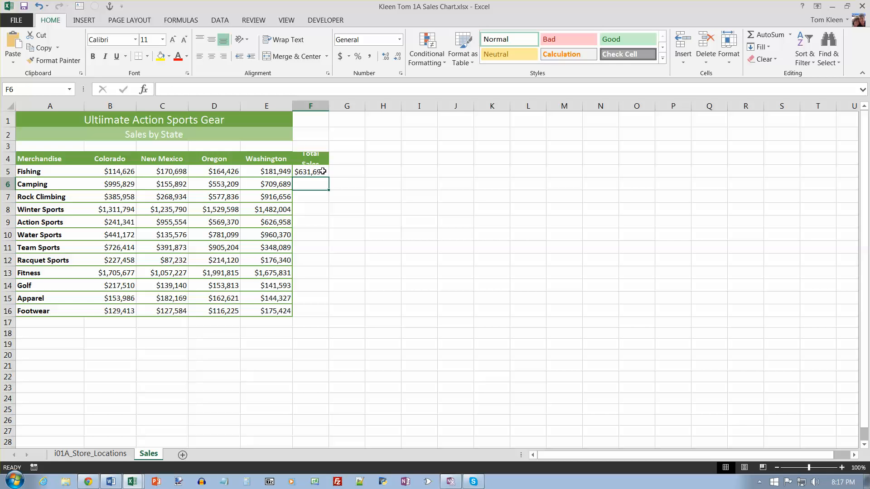
# Step: Set the width of the Total Sales column, F, to 13
pyautogui.click(323, 171)
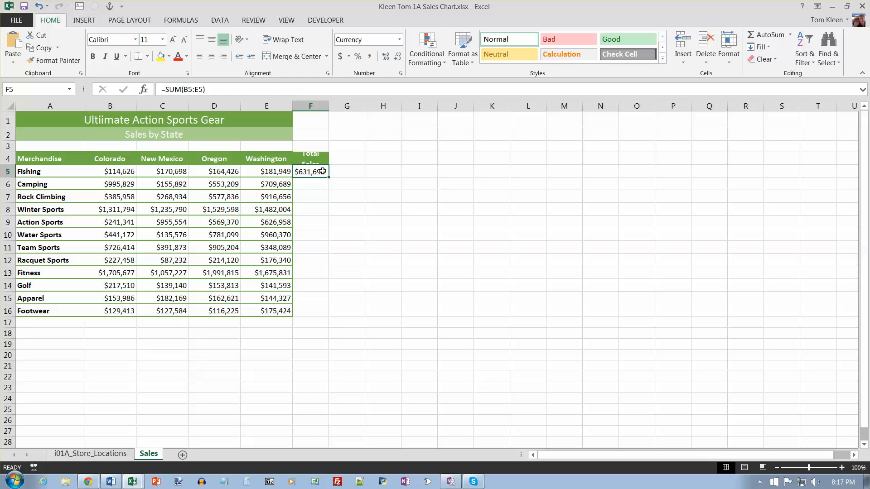
pyautogui.click(311, 106)
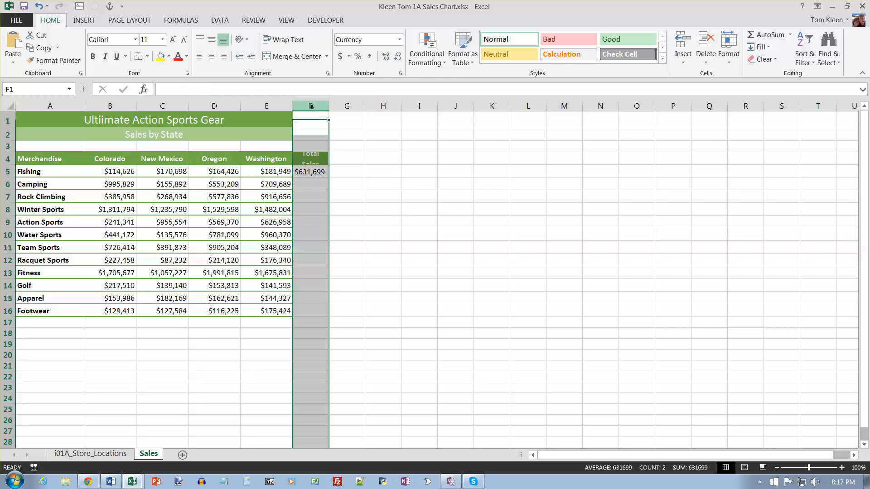
pyautogui.rightClick(311, 106)
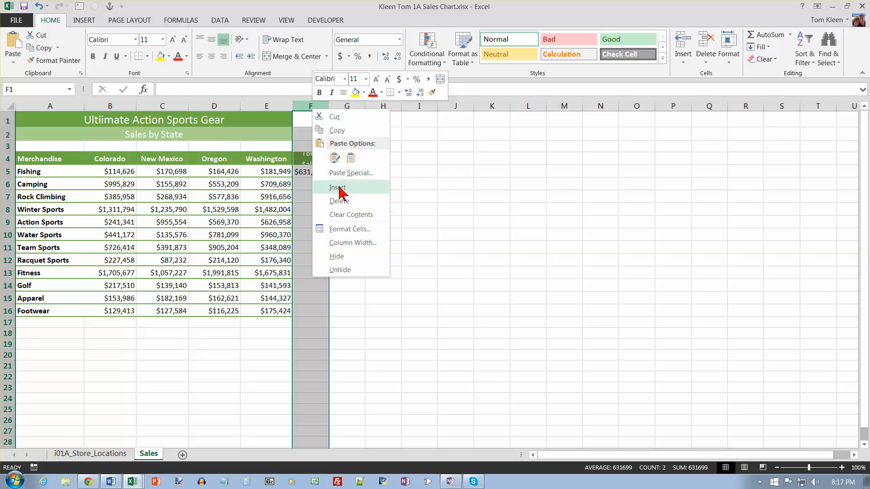
pyautogui.click(344, 243)
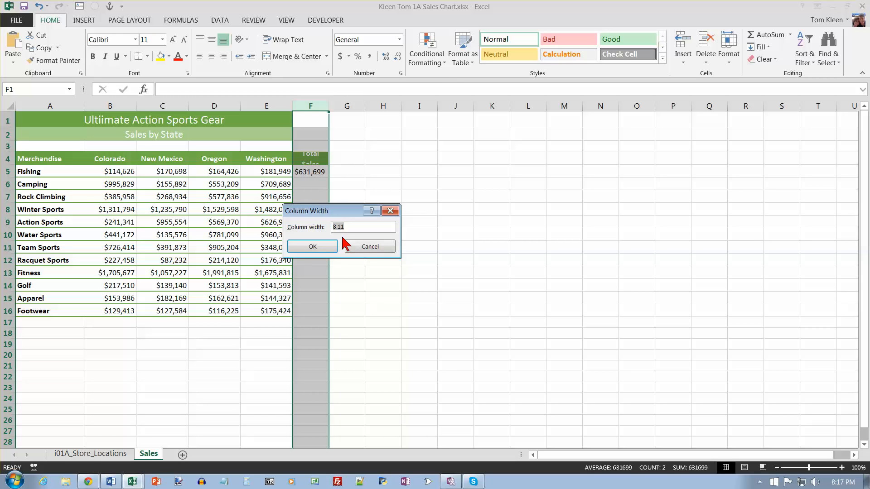
pyautogui.write('13')
pyautogui.press('Return')
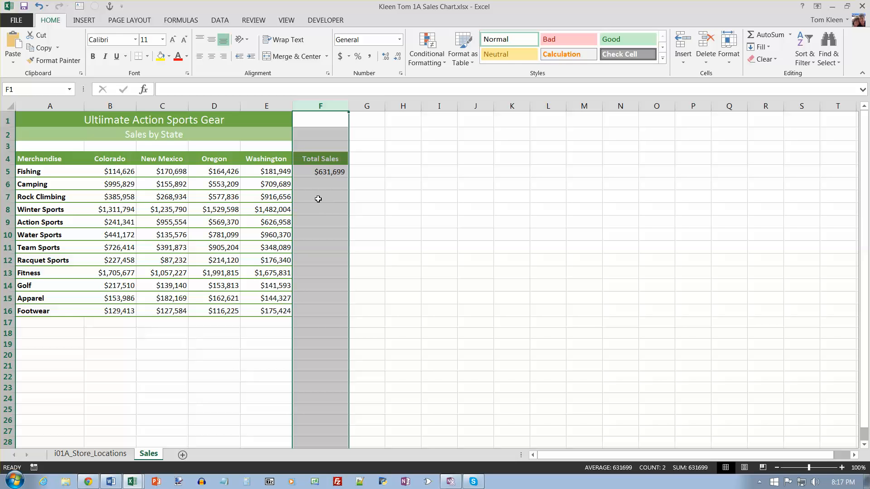
# Step: Enter the row label "Total" in cell A17 below Footwear
pyautogui.click(45, 323)
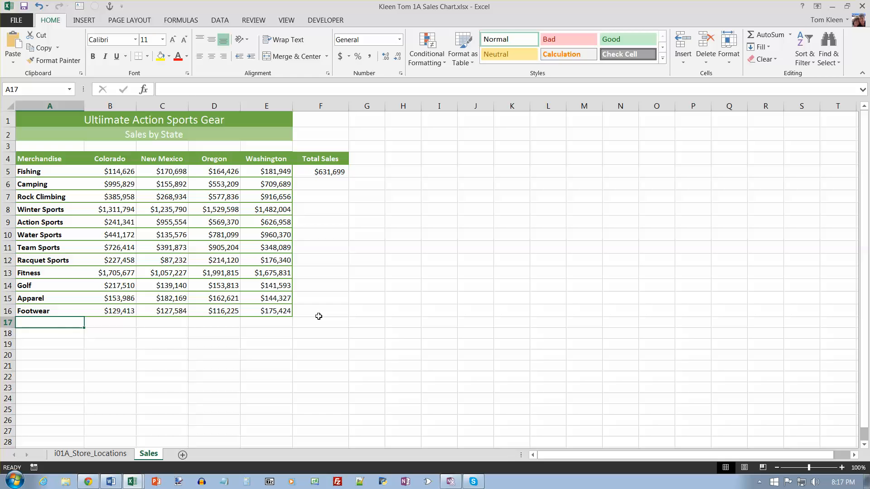
pyautogui.write('Tottal')
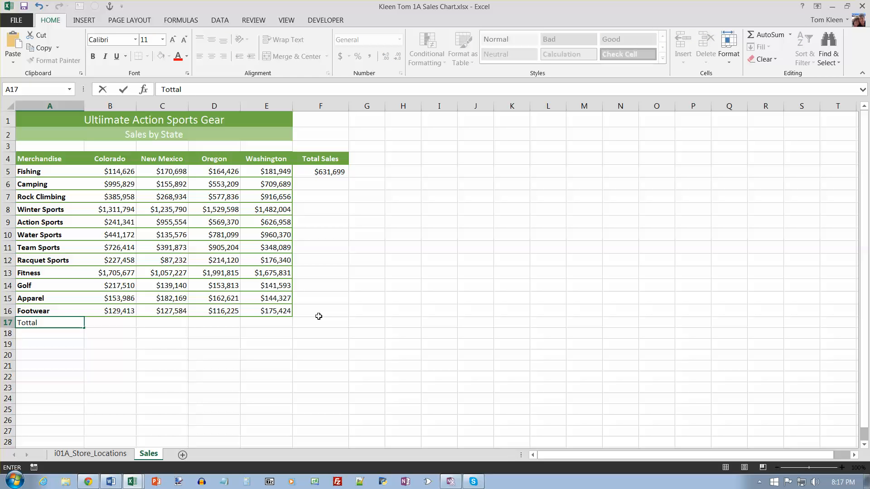
pyautogui.press('BackSpace')
pyautogui.press('BackSpace')
pyautogui.press('BackSpace')
pyautogui.press('Return')
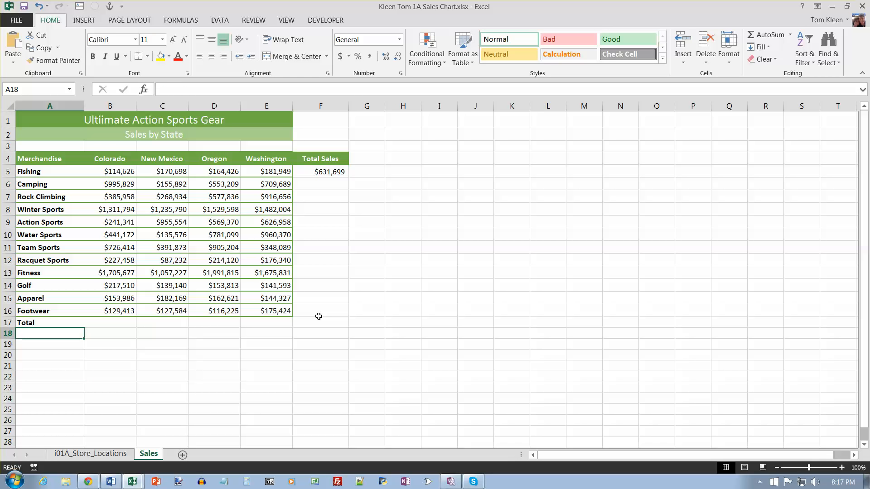
# Step: Copy the sum formula from F5 down through F16 and add AutoSum column totals in B17:F17
pyautogui.click(339, 172)
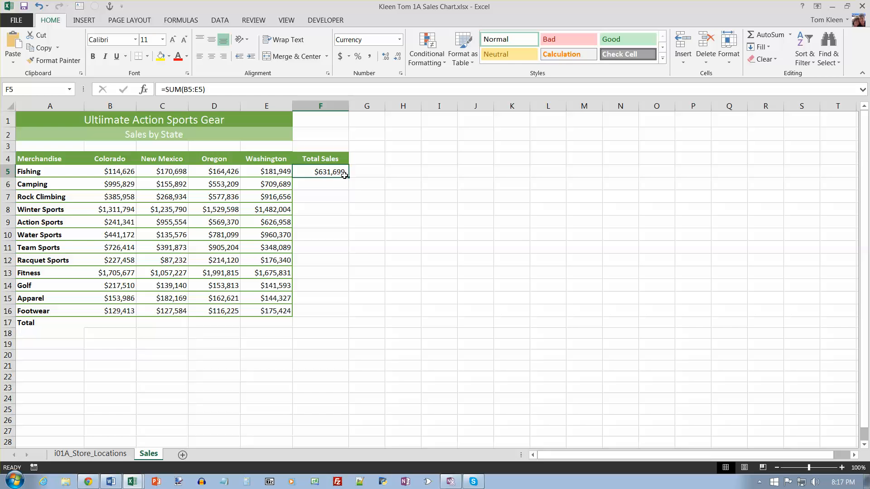
pyautogui.moveTo(347, 177); pyautogui.dragTo(338, 315)
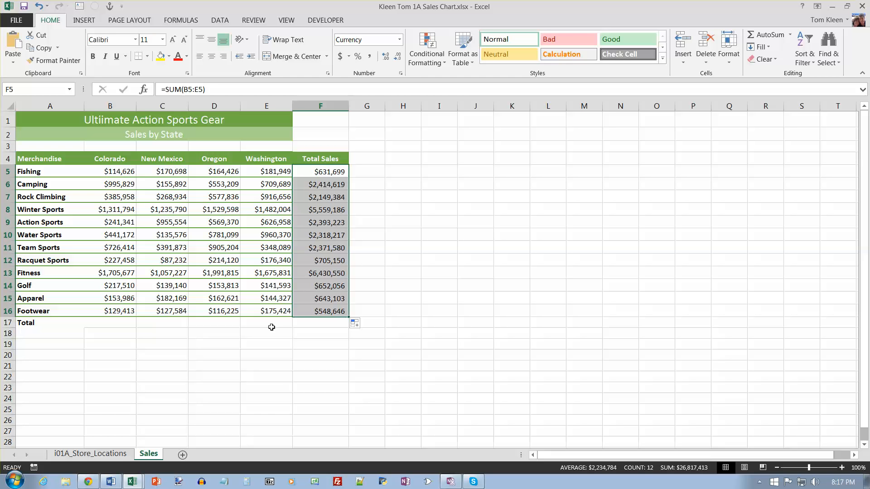
pyautogui.click(80, 324)
pyautogui.click(108, 323)
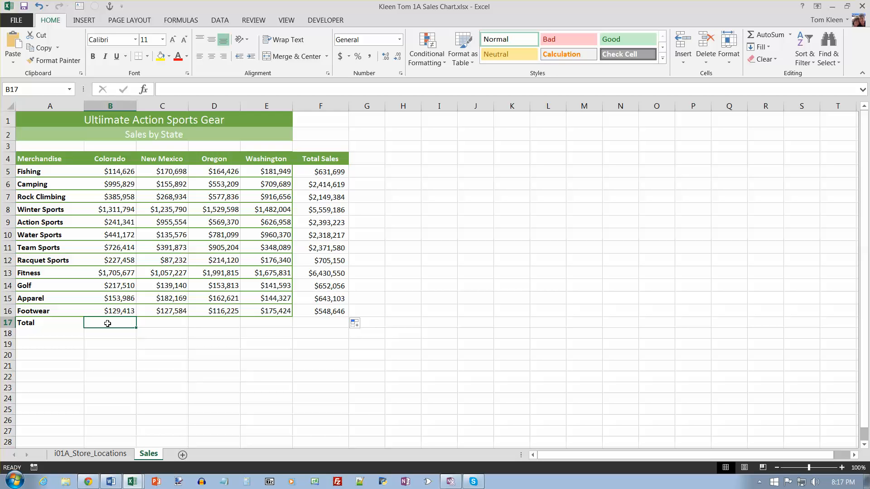
pyautogui.moveTo(107, 324); pyautogui.dragTo(320, 324)
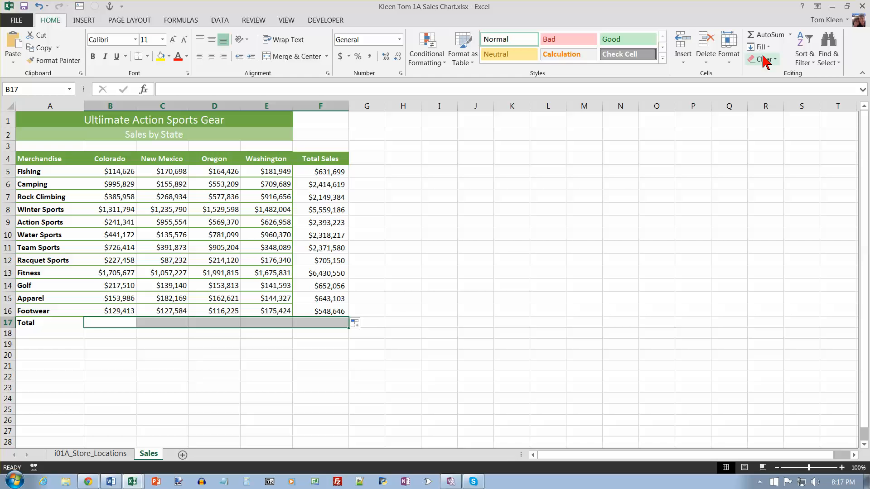
pyautogui.click(769, 36)
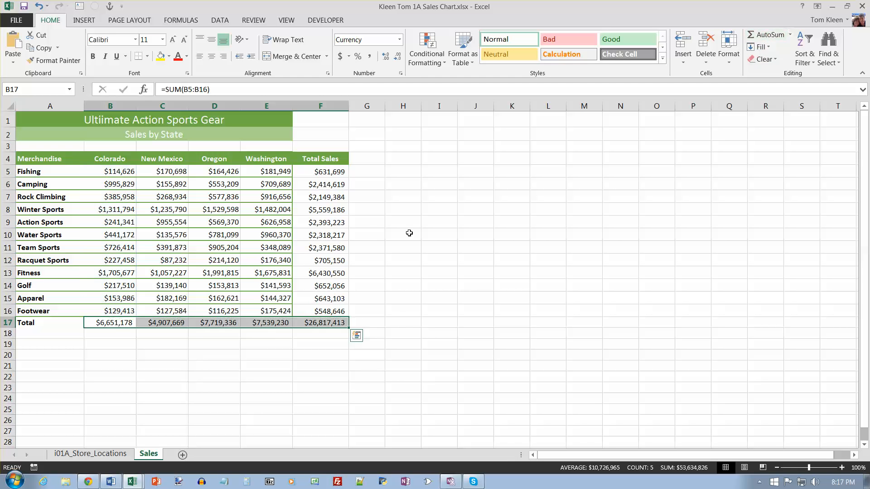
# Step: Inspect the column total formulas in cells C17, D17, E17 and F17 without changing them
pyautogui.click(180, 322)
pyautogui.doubleClick(181, 322)
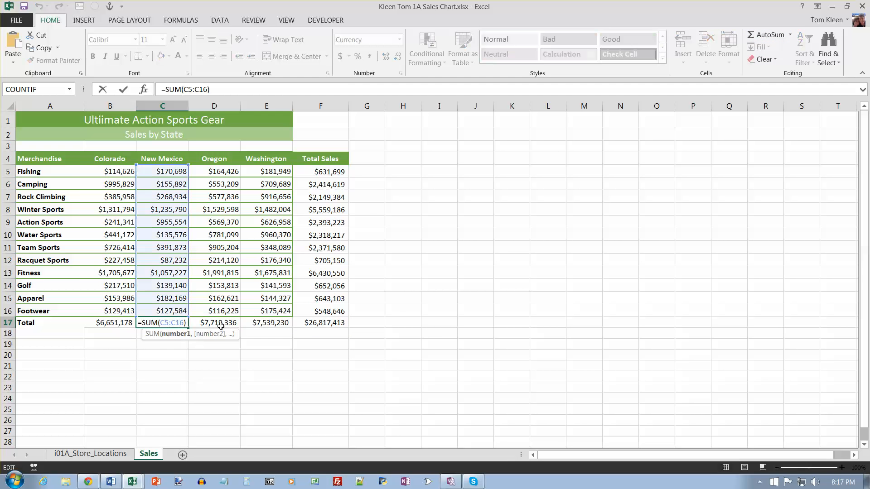
pyautogui.press('Escape')
pyautogui.click(218, 324)
pyautogui.doubleClick(218, 324)
pyautogui.press('Escape')
pyautogui.click(258, 323)
pyautogui.doubleClick(258, 324)
pyautogui.press('Escape')
pyautogui.doubleClick(317, 324)
pyautogui.press('Escape')
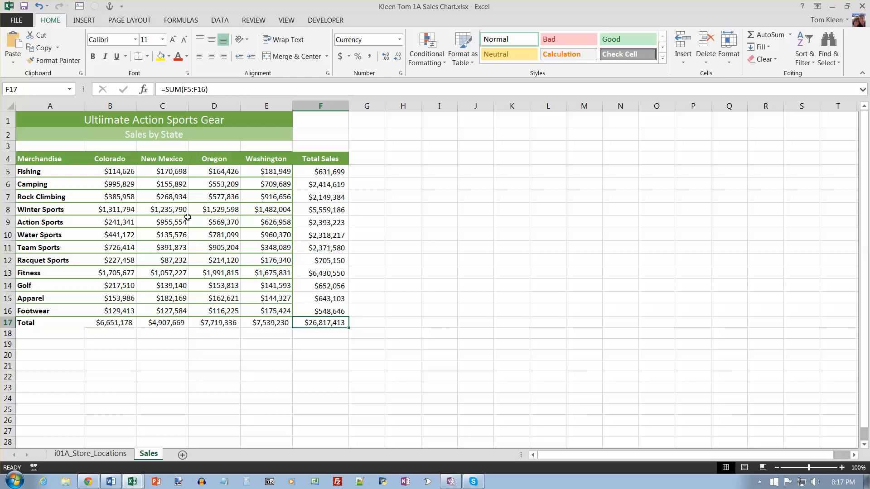
# Step: Remove all borders from the sales data in A5:E16
pyautogui.click(44, 172)
pyautogui.moveTo(44, 171); pyautogui.dragTo(270, 311)
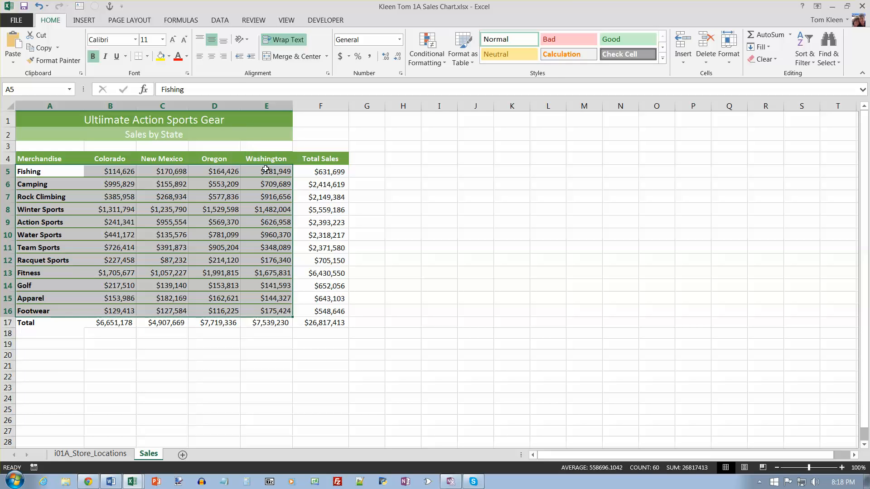
pyautogui.click(148, 57)
pyautogui.click(165, 137)
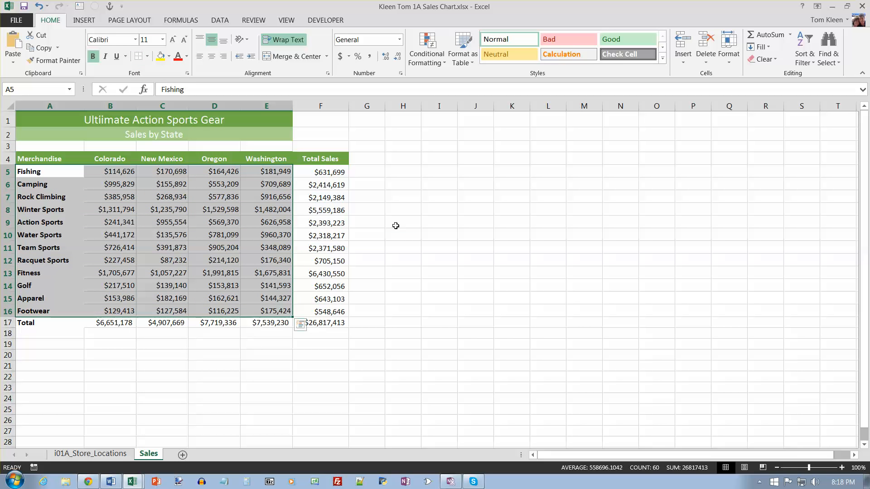
pyautogui.click(395, 225)
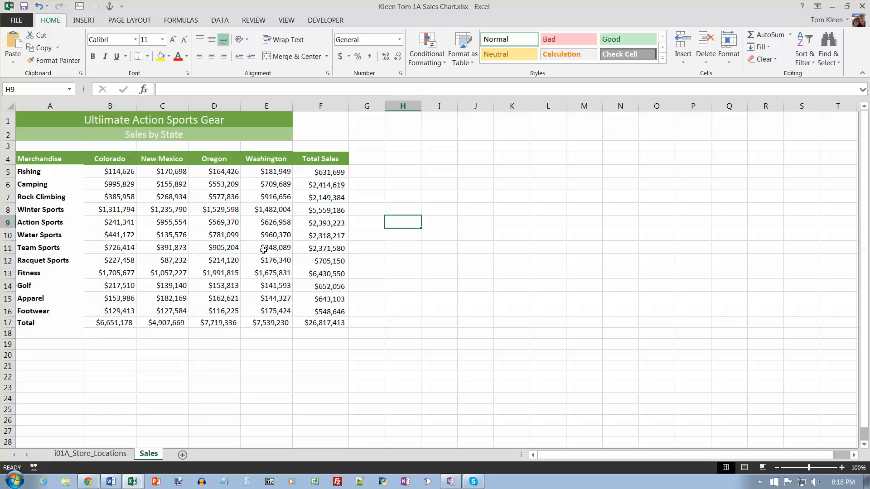
# Step: Apply the Total cell style to the column totals in B17:F17
pyautogui.moveTo(107, 324); pyautogui.dragTo(318, 324)
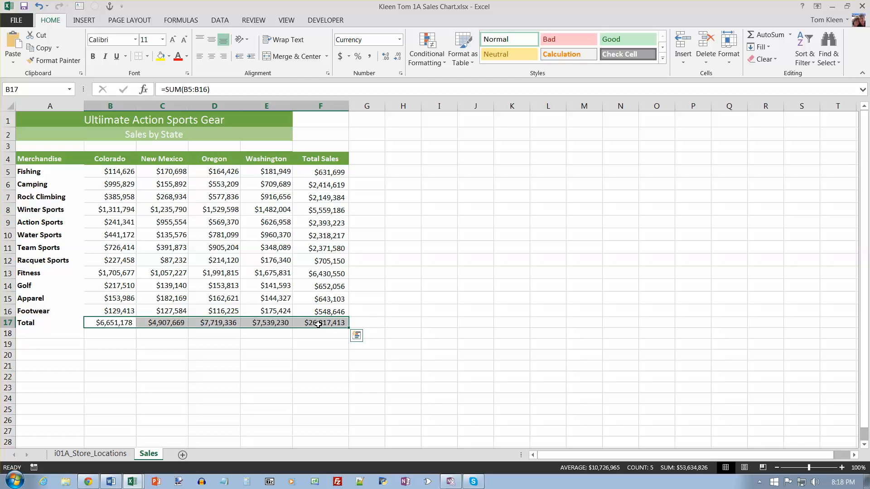
pyautogui.click(663, 58)
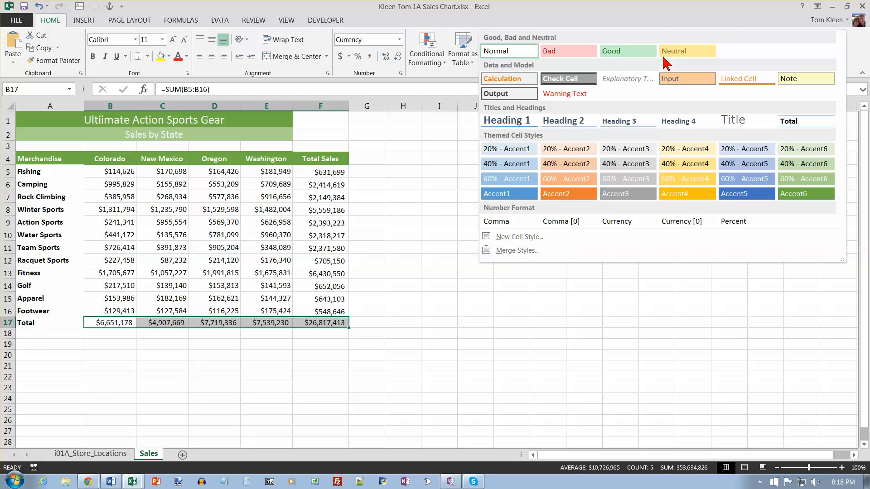
pyautogui.click(792, 123)
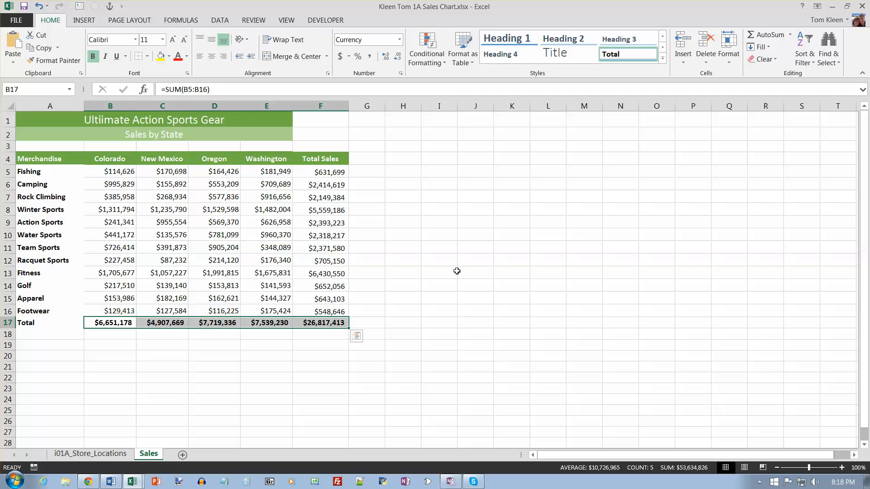
pyautogui.click(405, 326)
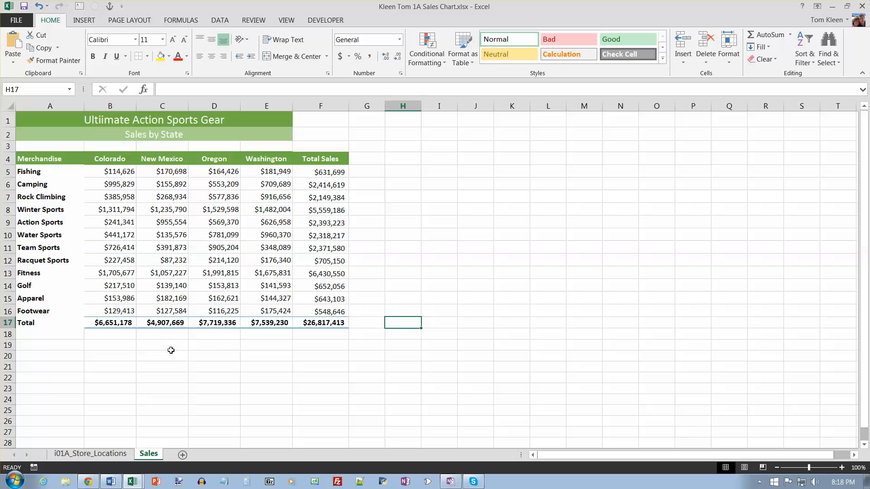
# Step: Increase the font size of the totals in B17:F17 to 12 and save the workbook
pyautogui.click(108, 323)
pyautogui.moveTo(148, 324); pyautogui.dragTo(345, 324)
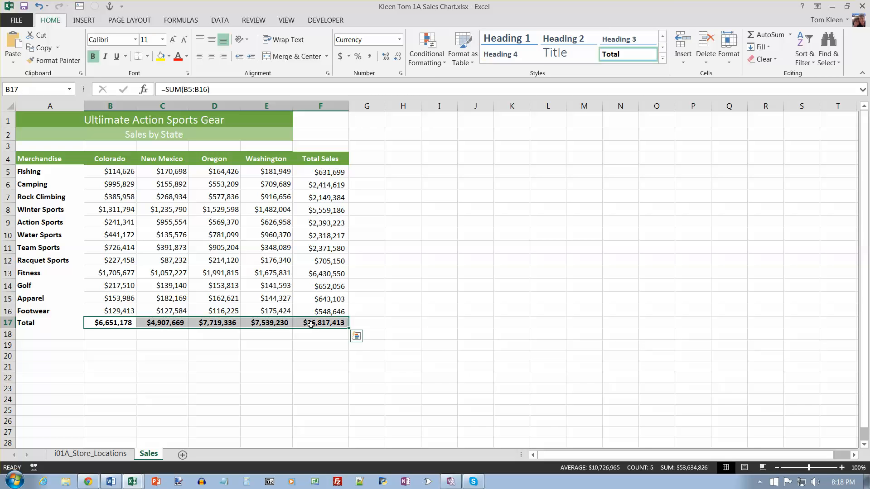
pyautogui.click(173, 40)
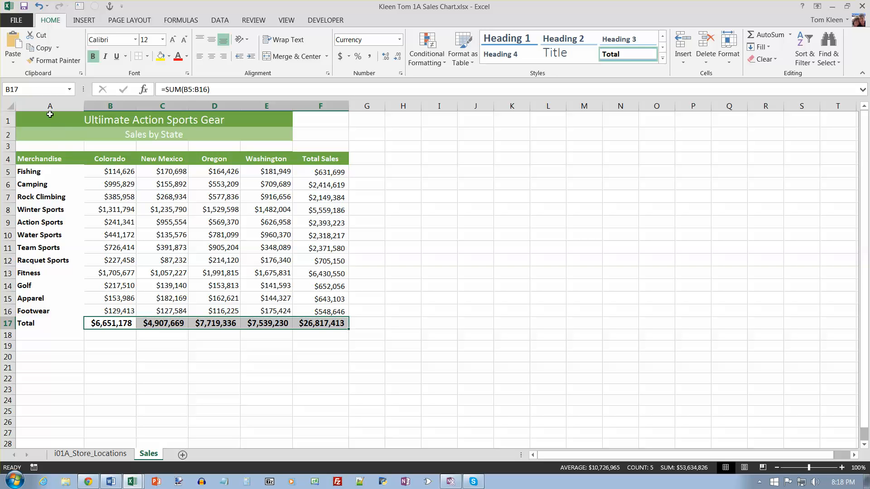
pyautogui.click(24, 8)
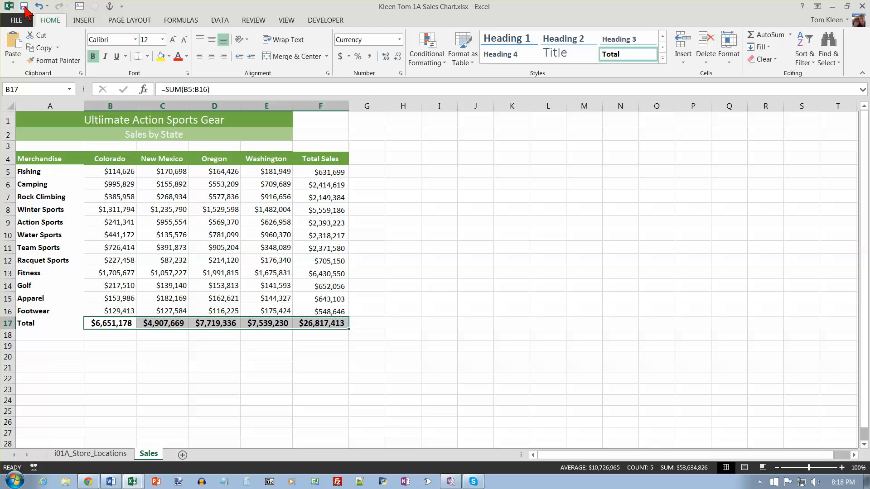